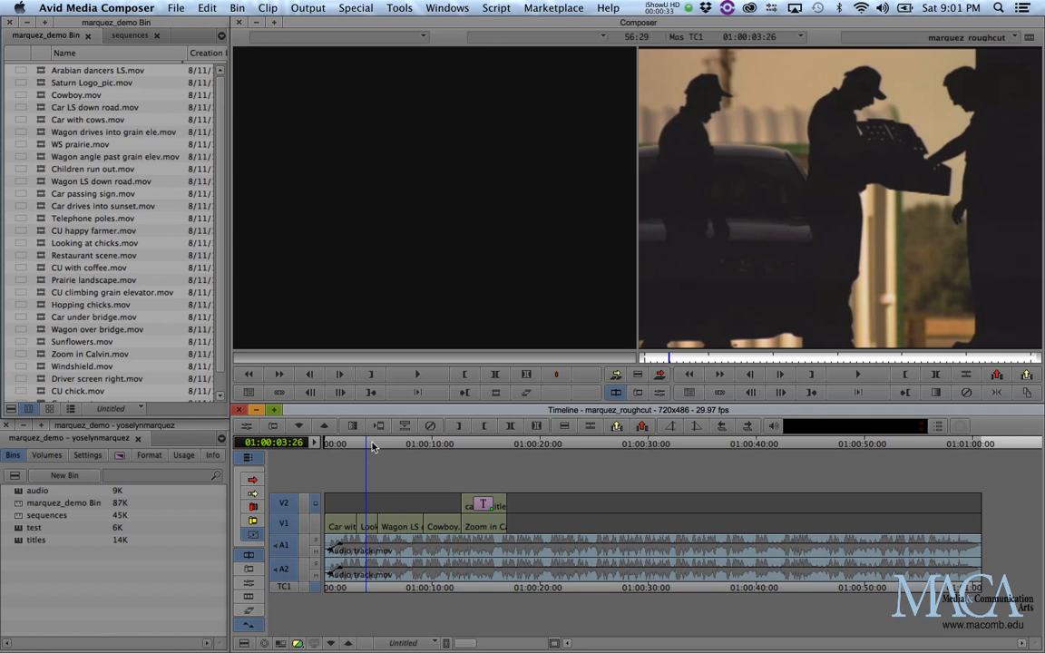
Deselect audio tracks A1 and A2 and enlarge video tracks V1 and V2 in the timeline
left_click(369, 411)
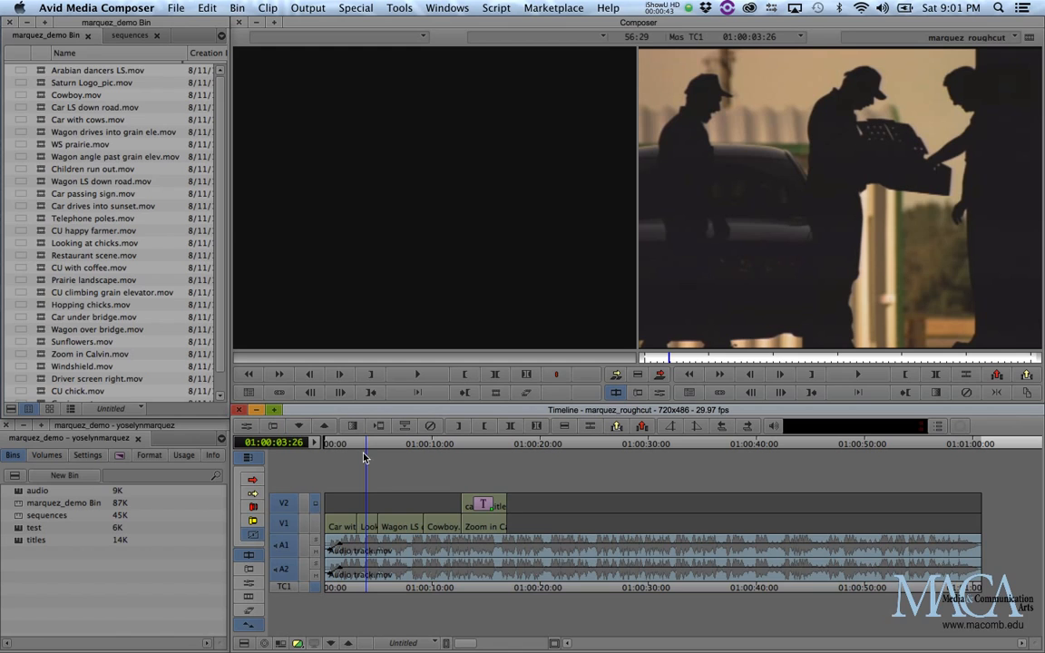
left_click(286, 546)
left_click(287, 573)
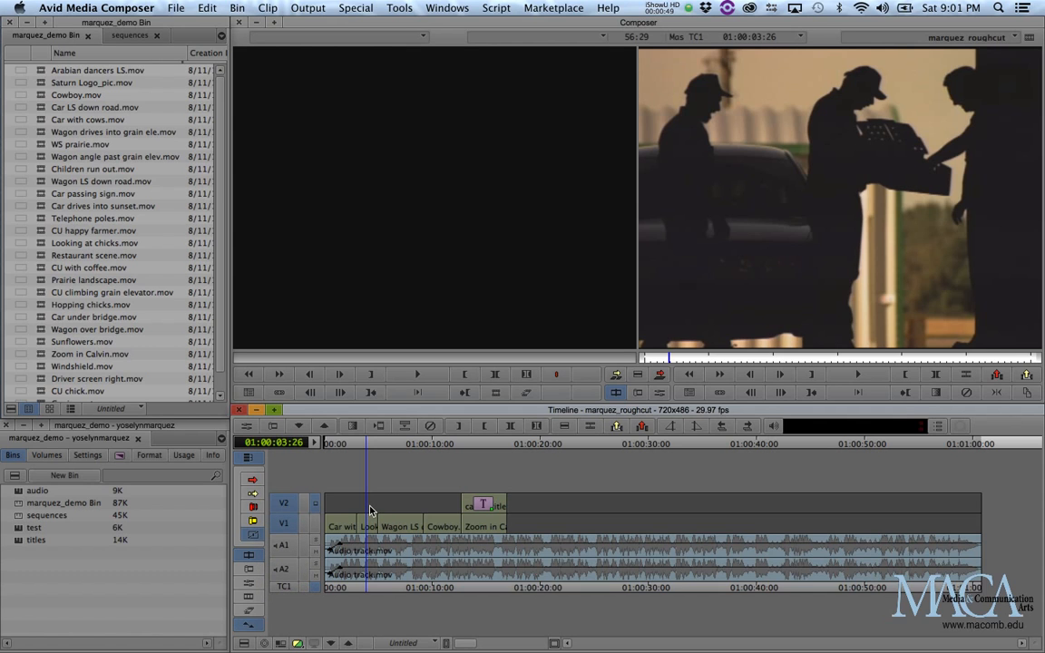
key("super+l")
key("super+l")
key("super+l")
key("super+l")
key("super+l")
key("super+l")
key("super+l")
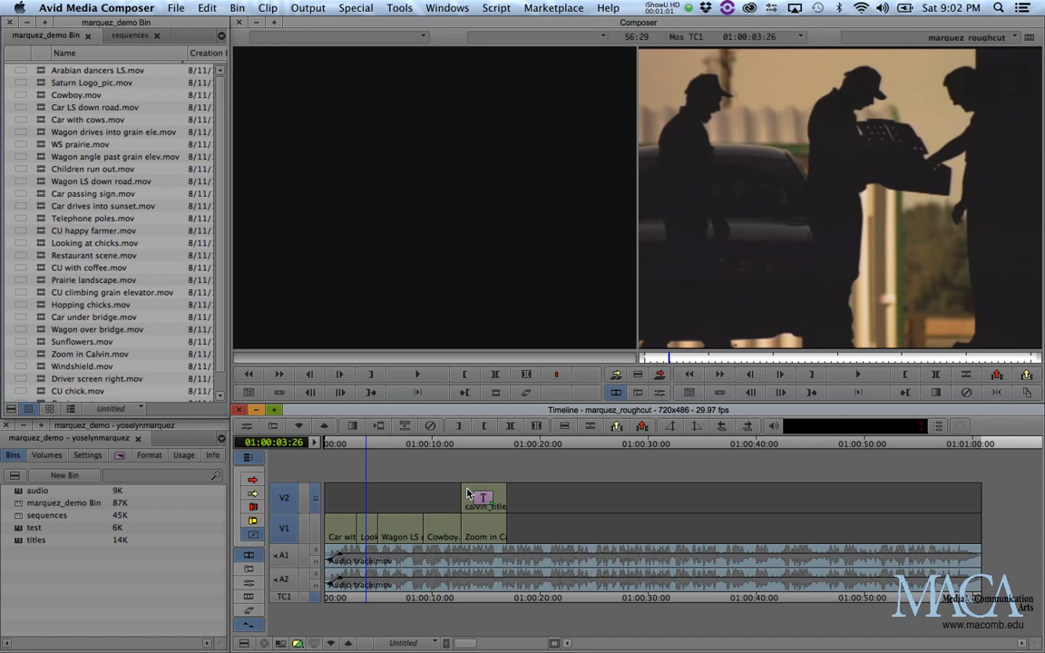
Park the playhead at 01:00:12:12, just before the cut between the Cowboy clip and the last V1 clip, and open Quick Transition
left_click(462, 451)
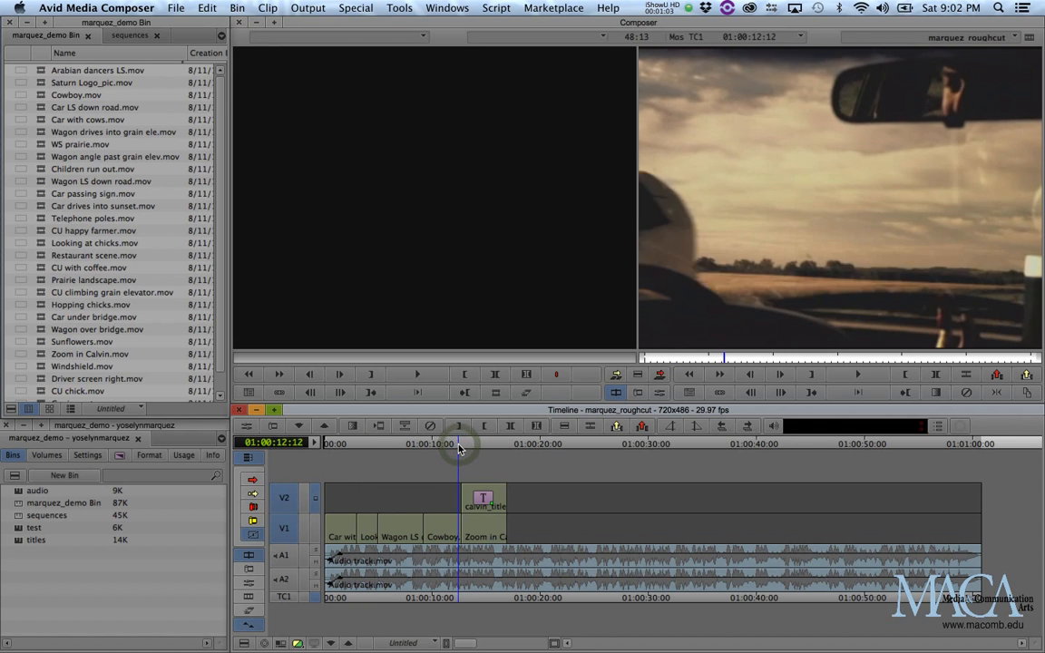
left_click_drag(463, 450, 459, 451)
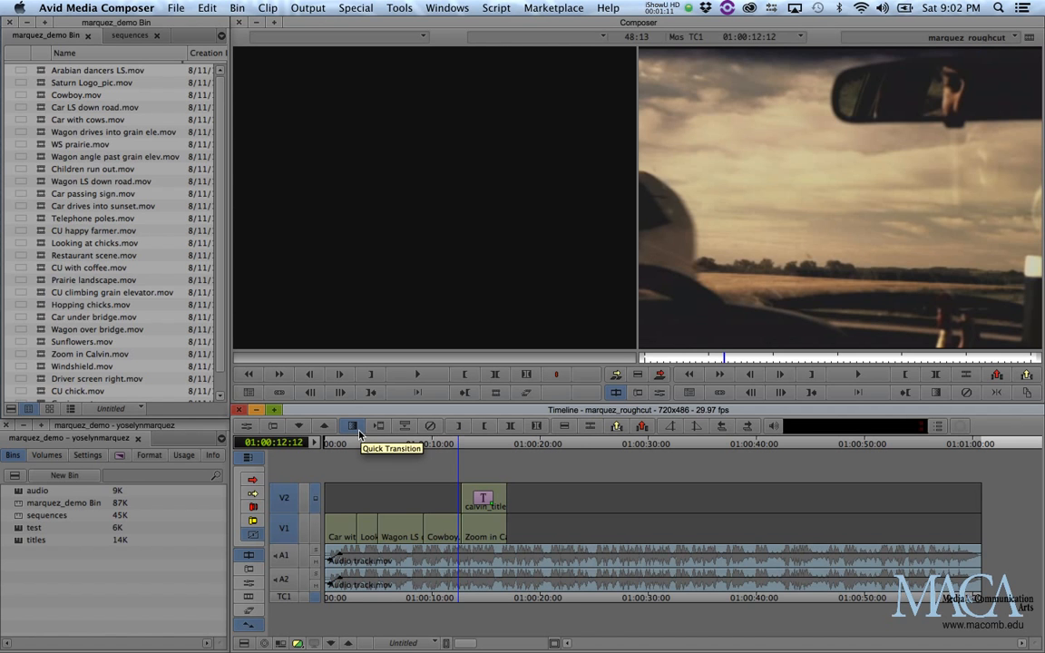
key("alt+super+equal")
key("alt+super+equal")
key("alt+super+equal")
key("alt+super+equal")
key("alt+super+equal")
key("alt+super+equal")
key("alt+super+equal")
key("alt+super+equal")
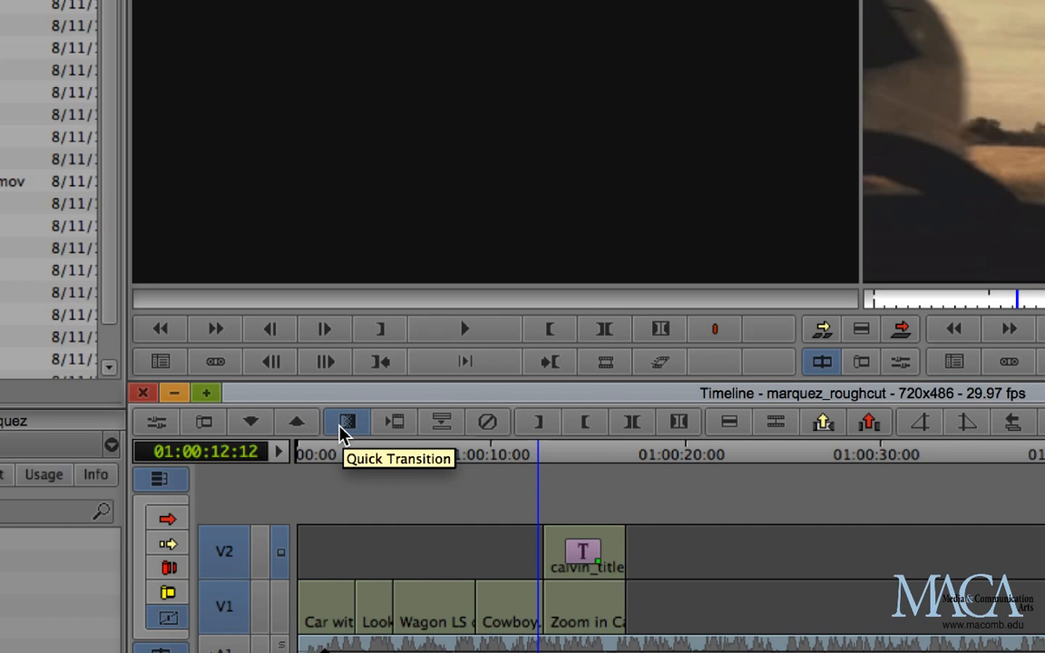
key("alt+super+minus")
key("alt+super+minus")
key("alt+super+minus")
key("alt+super+minus")
key("alt+super+minus")
key("alt+super+minus")
key("alt+super+minus")
key("alt+super+minus")
key("alt+super+minus")
key("alt+super+minus")
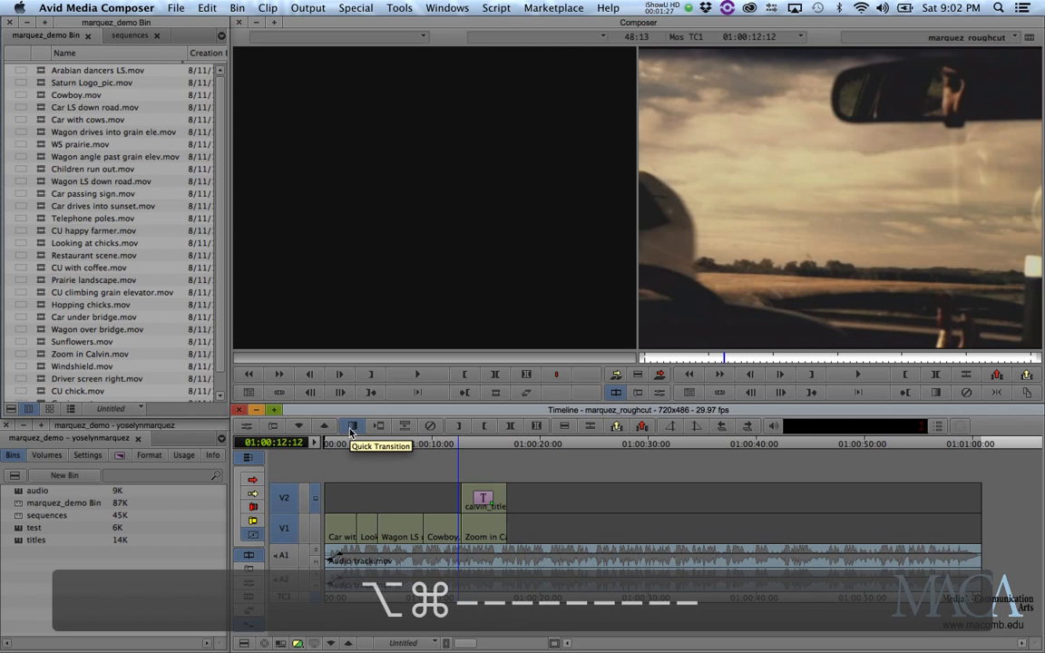
left_click(351, 426)
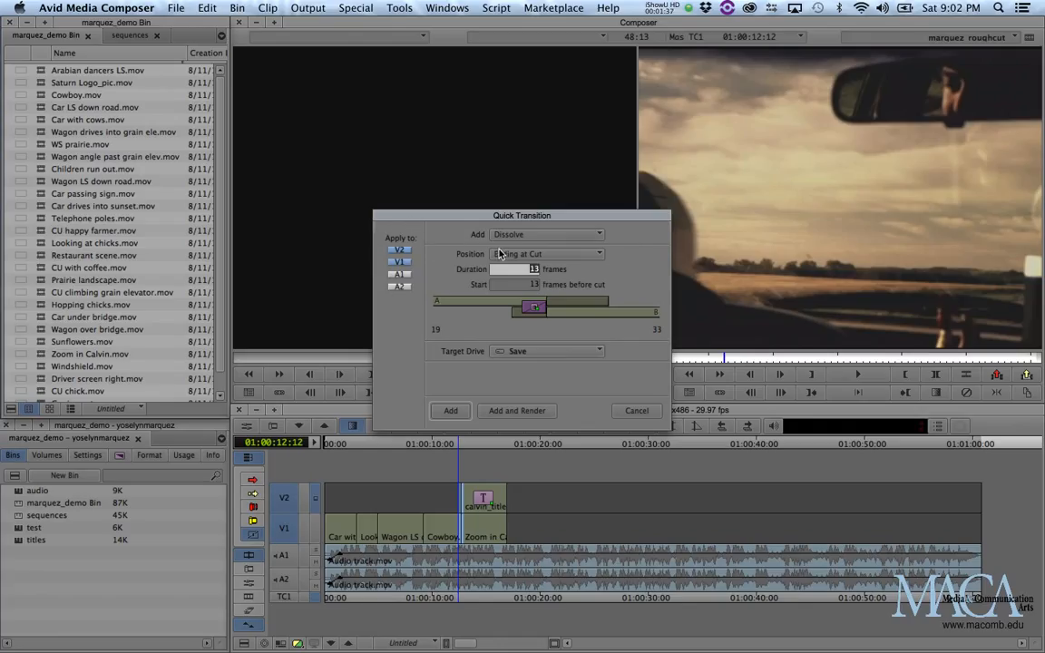
Exclude V2 so the transition applies only to V1, and review the transition types, keeping Dissolve
left_click(399, 249)
left_click(600, 237)
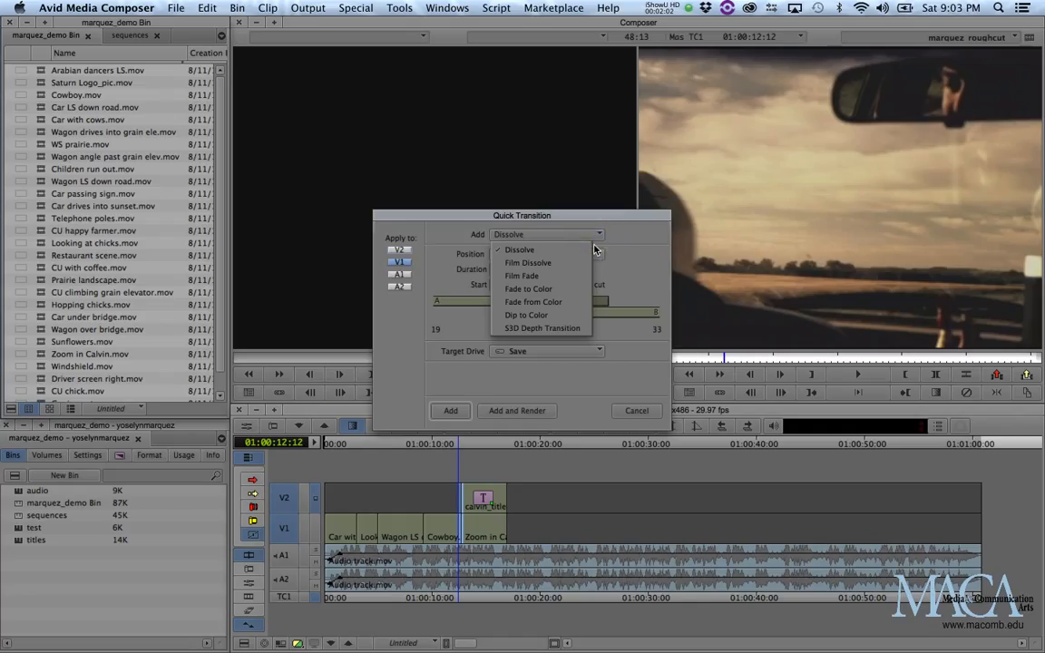
left_click(550, 253)
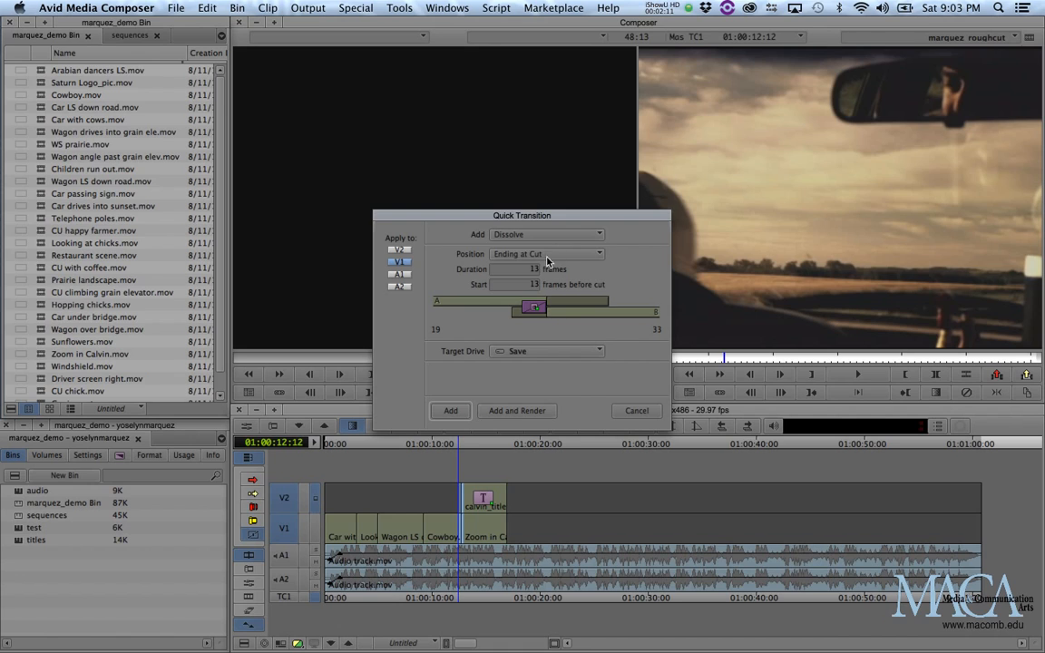
Try the dissolve's Centered on Cut and Custom positions, aligning it to end at, start at and center on the cut
left_click(553, 255)
left_click(553, 284)
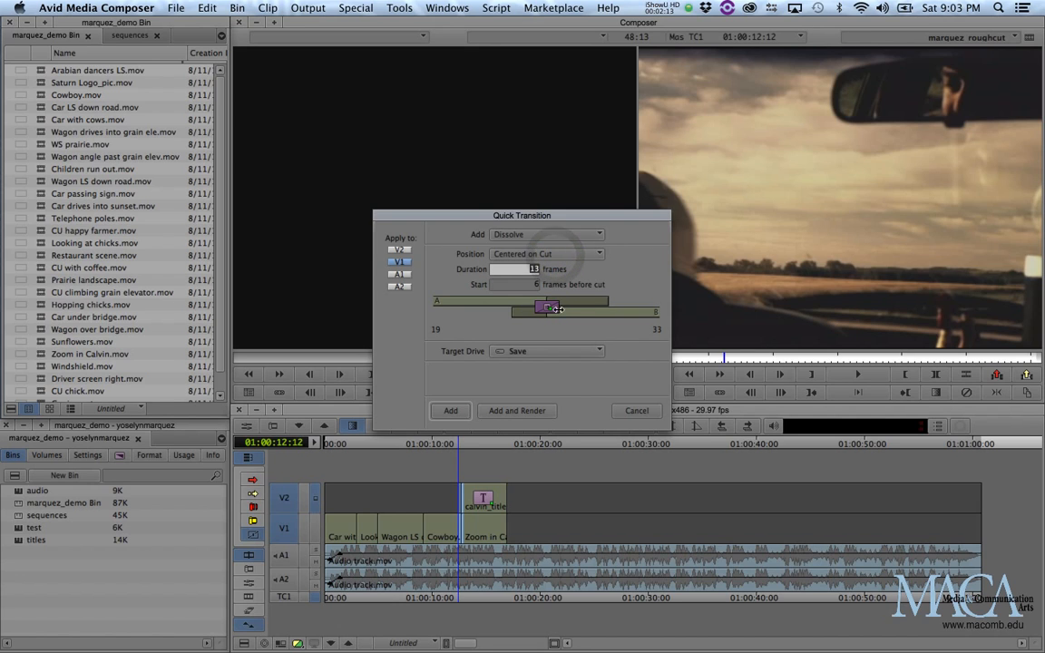
left_click(582, 255)
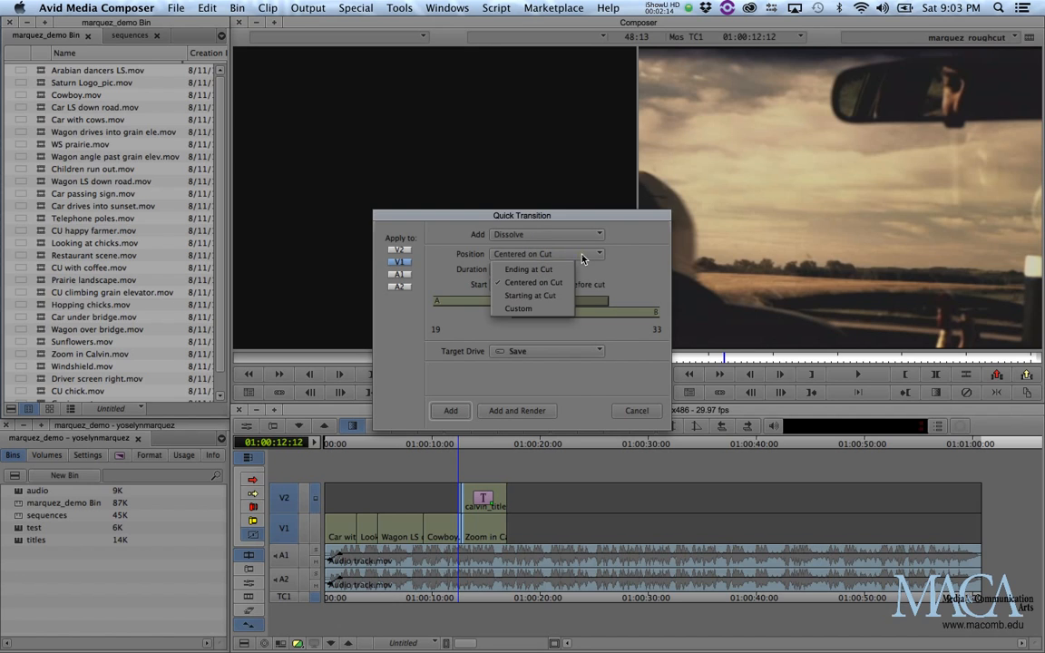
left_click(557, 299)
left_click_drag(558, 302, 548, 307)
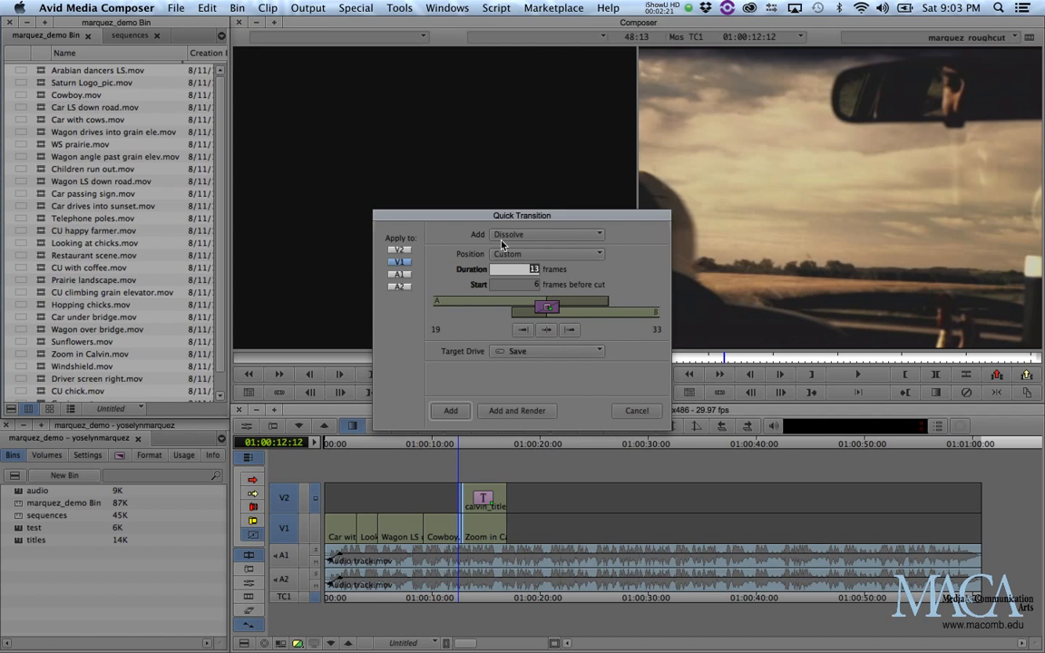
left_click(524, 331)
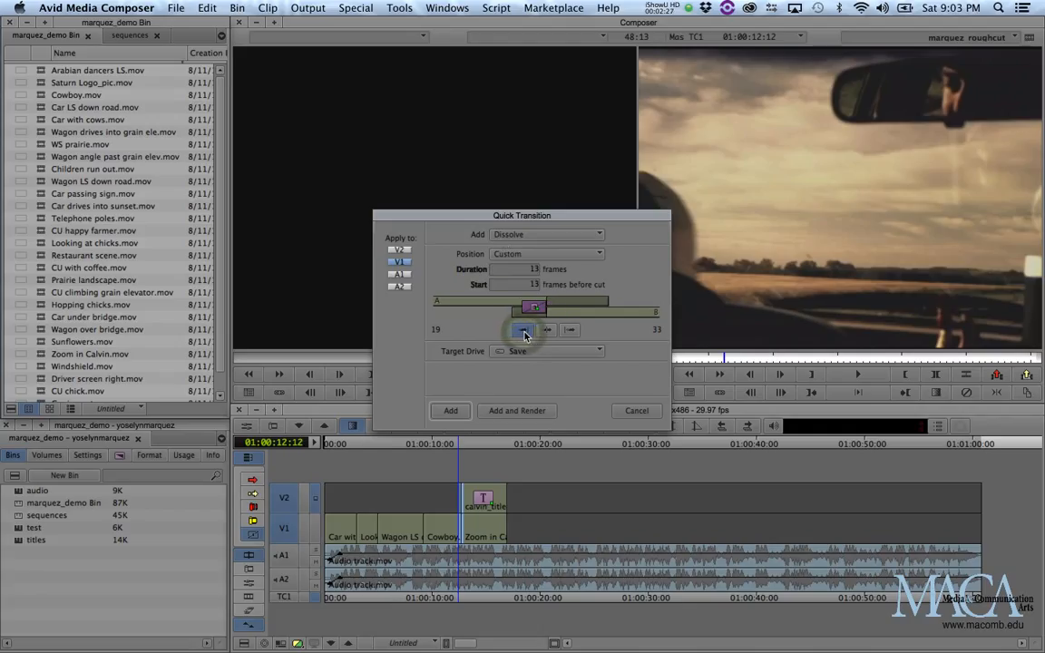
left_click(547, 329)
left_click(570, 330)
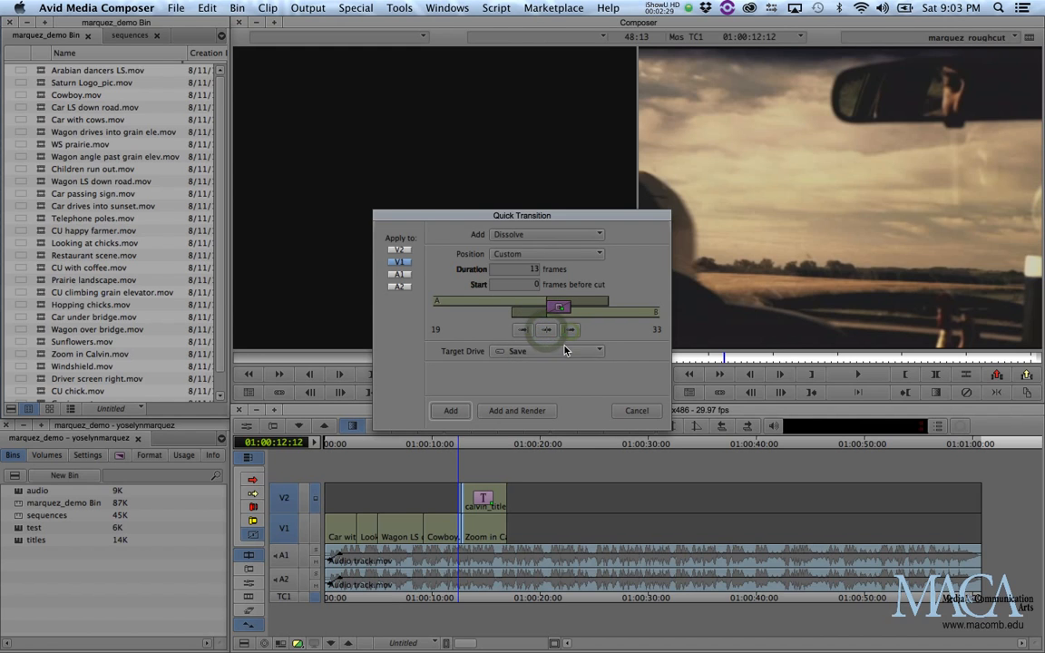
left_click(547, 332)
Add the dissolve to the V1 cut with the position Centered on Cut and a duration of 15 frames
left_click(547, 258)
left_click(531, 279)
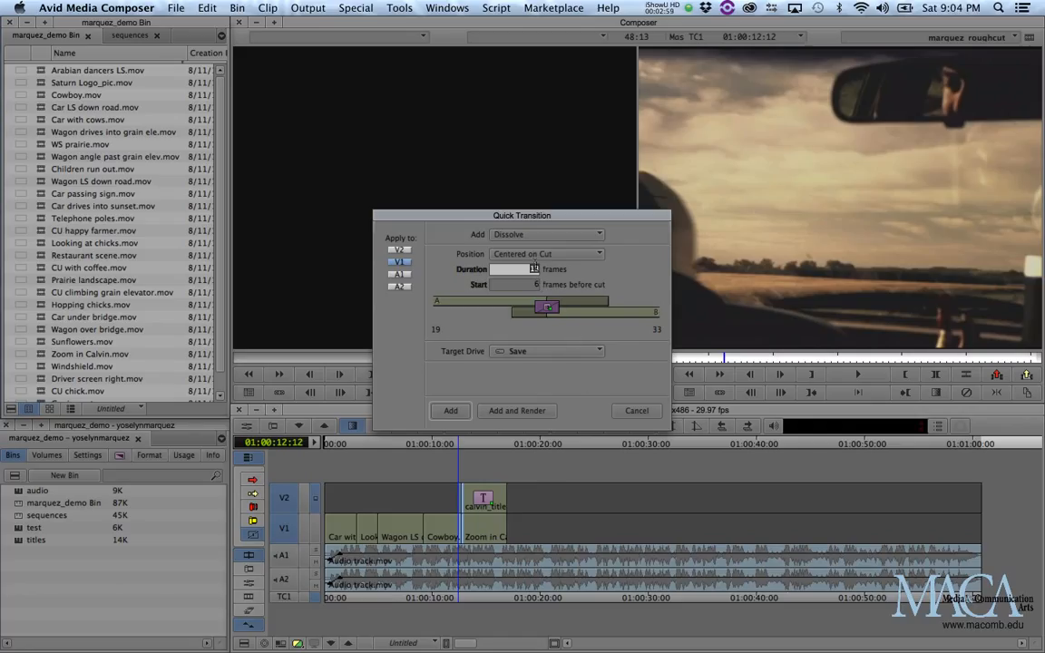
type("15")
left_click(450, 411)
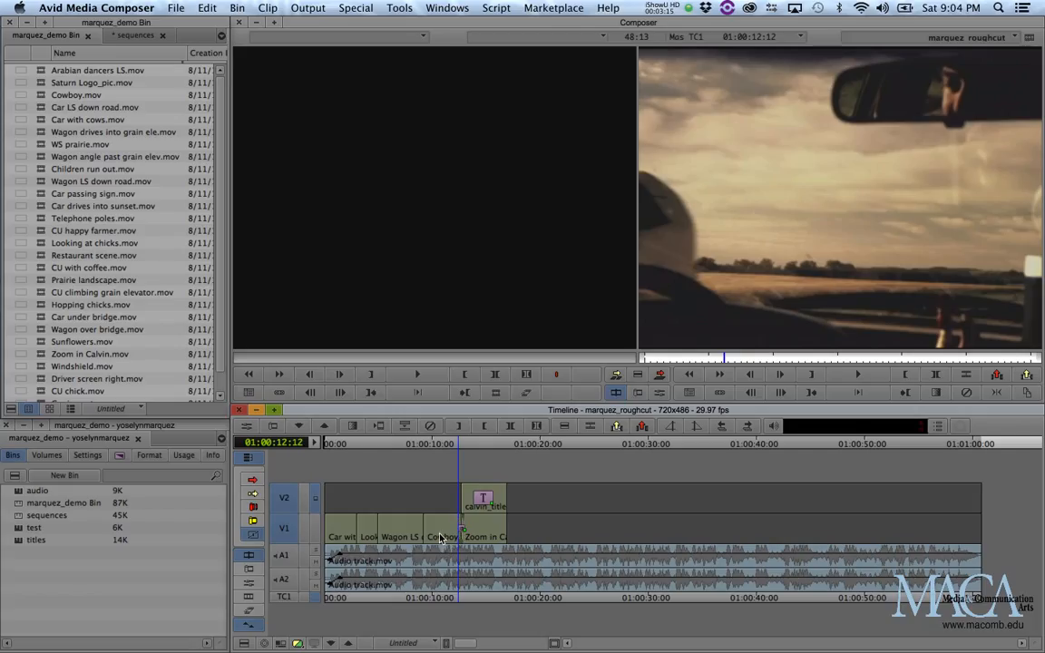
Play back the dissolve after the Cowboy clip and park the playhead within it at 01:00:12:18
key("space")
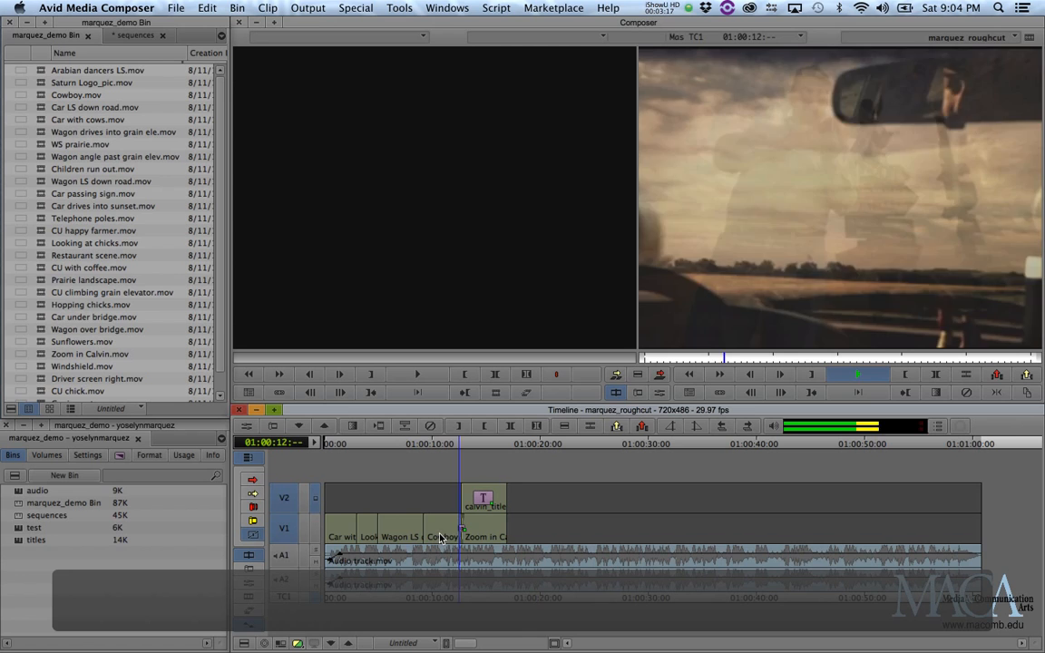
key("space")
left_click_drag(470, 444, 461, 447)
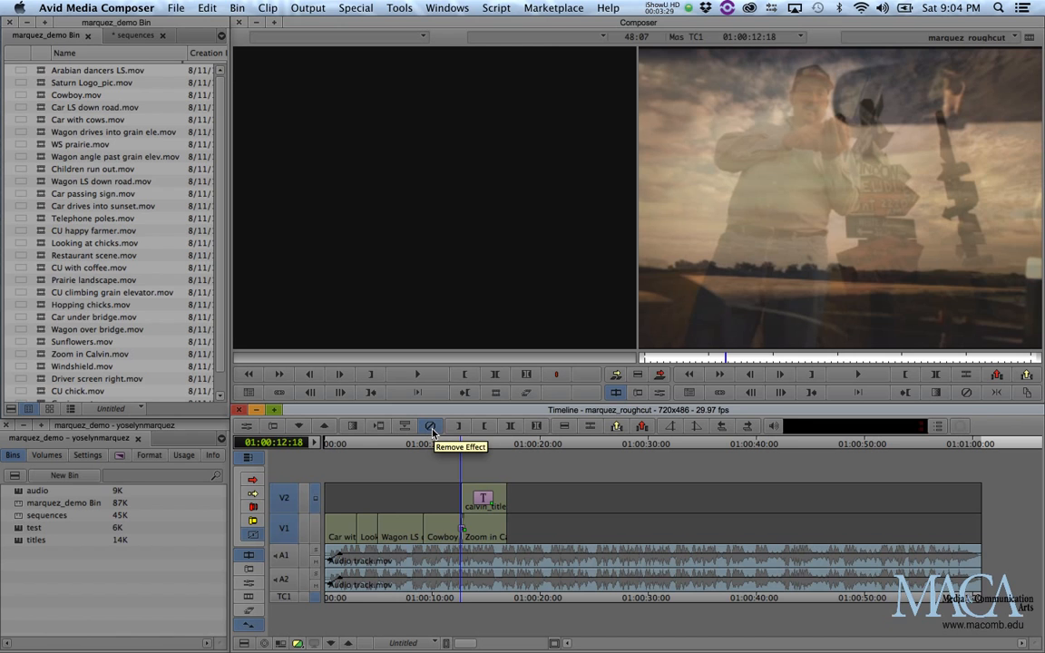
Remove the dissolve effect at the playhead, and undo the removal
key("alt+super+equal")
key("alt+super+equal")
key("alt+super+equal")
key("alt+super+equal")
key("alt+super+equal")
key("alt+super+equal")
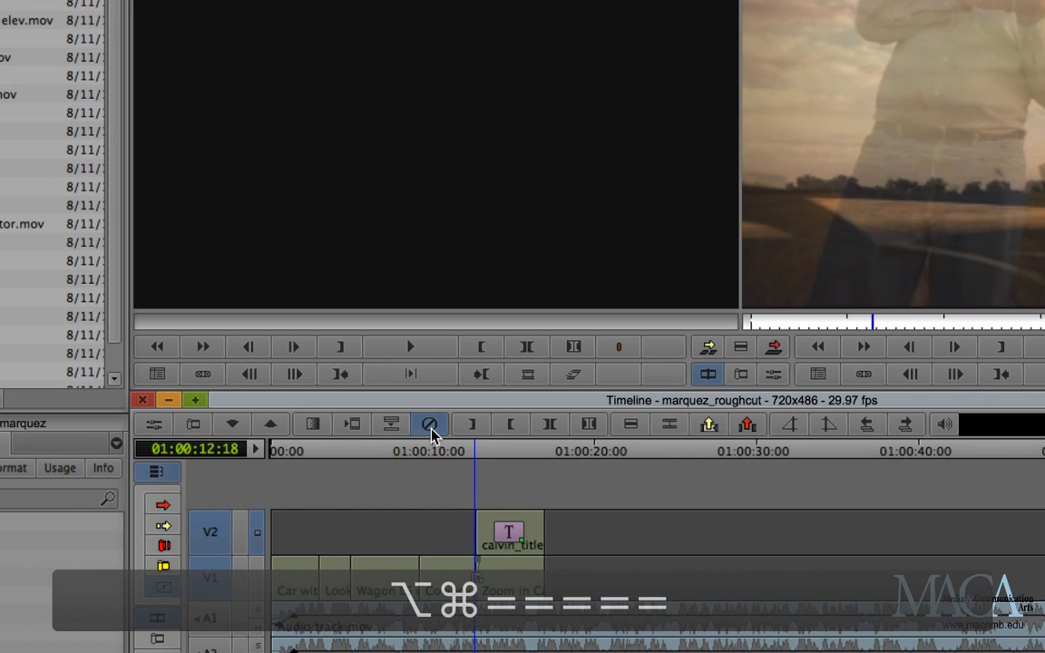
left_click(430, 426)
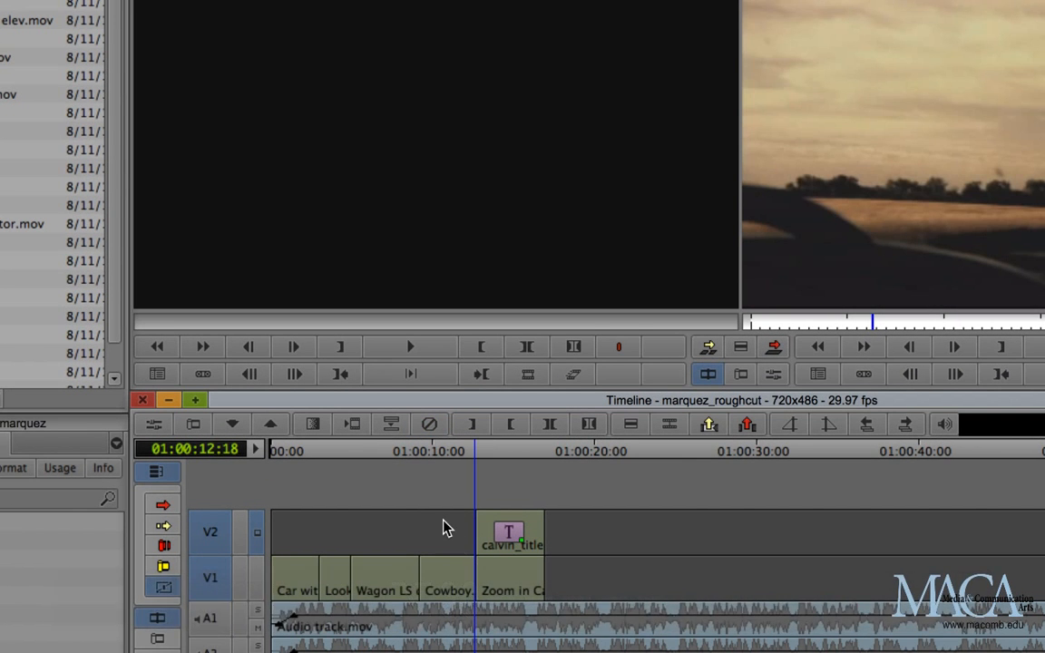
key("super+z")
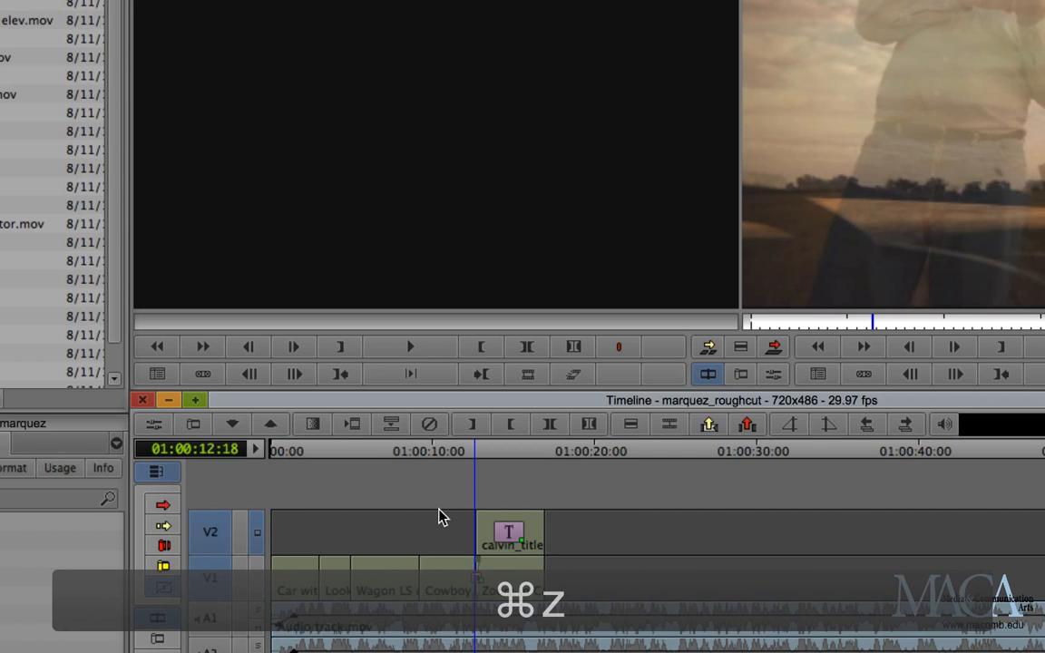
key("alt+super+minus")
key("alt+super+minus")
key("alt+super+minus")
key("alt+super+minus")
key("alt+super+minus")
key("alt+super+minus")
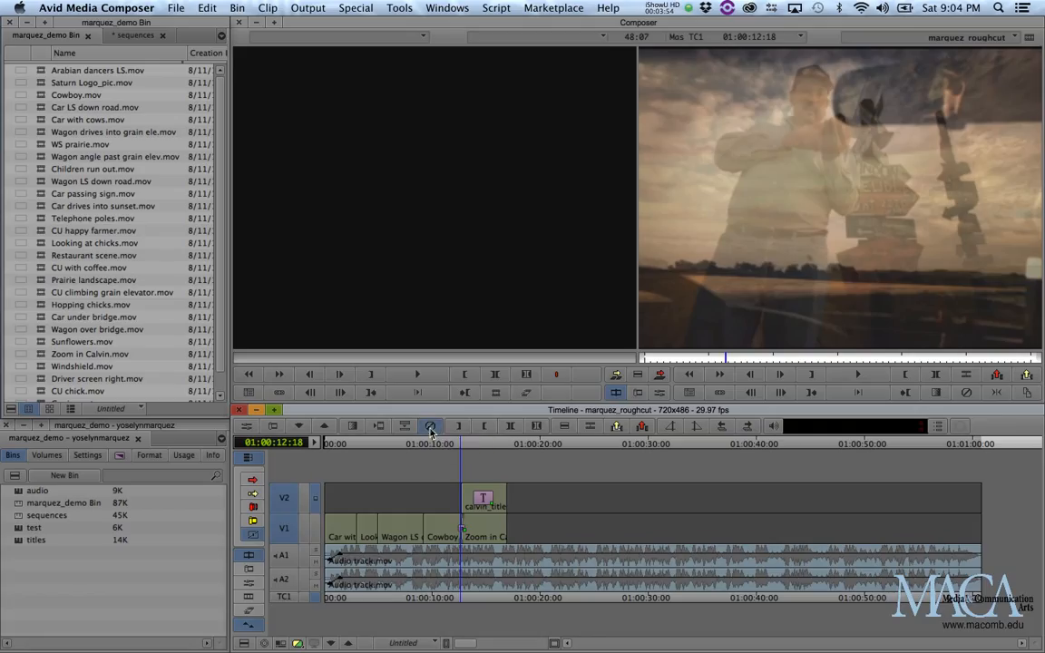
Mark an Out point at 01:00:13:04 and an In point at 01:00:02:04 in the sequence
left_click(467, 444)
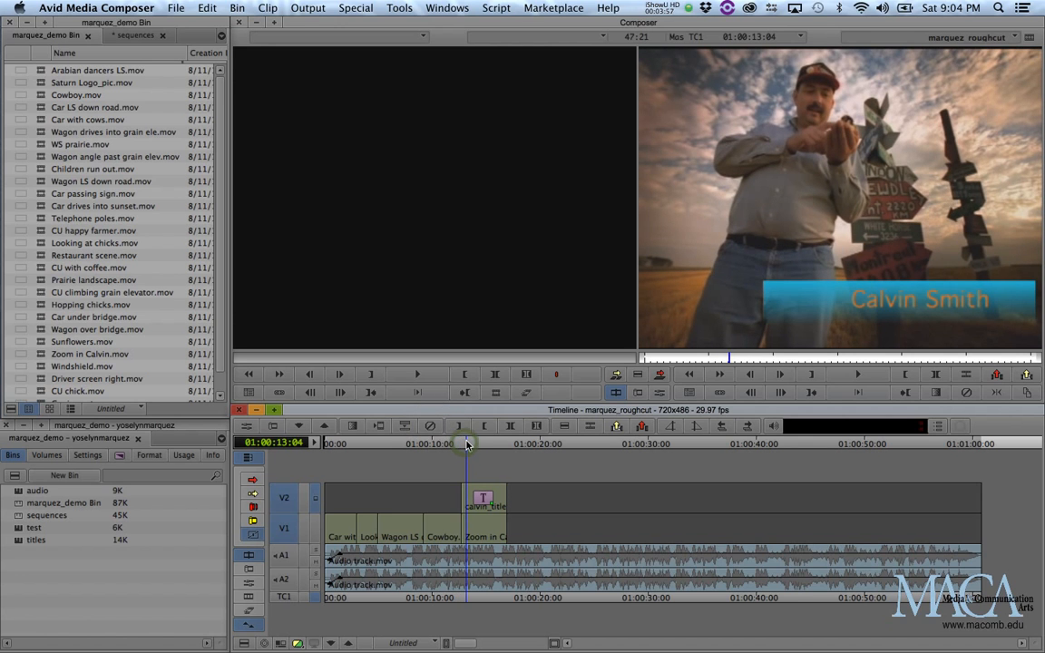
key("o")
left_click_drag(363, 441, 350, 443)
key("i")
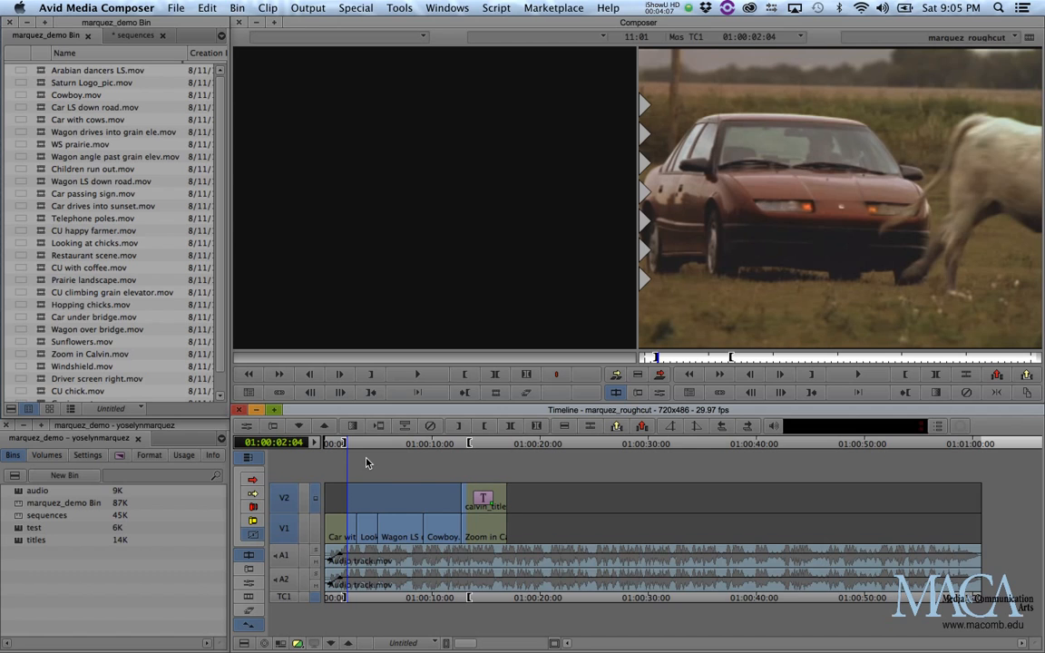
Add the Quick Transition dissolve to all V1 transitions between the In and Out marks, using Size to Fit for insufficient source
key("backslash")
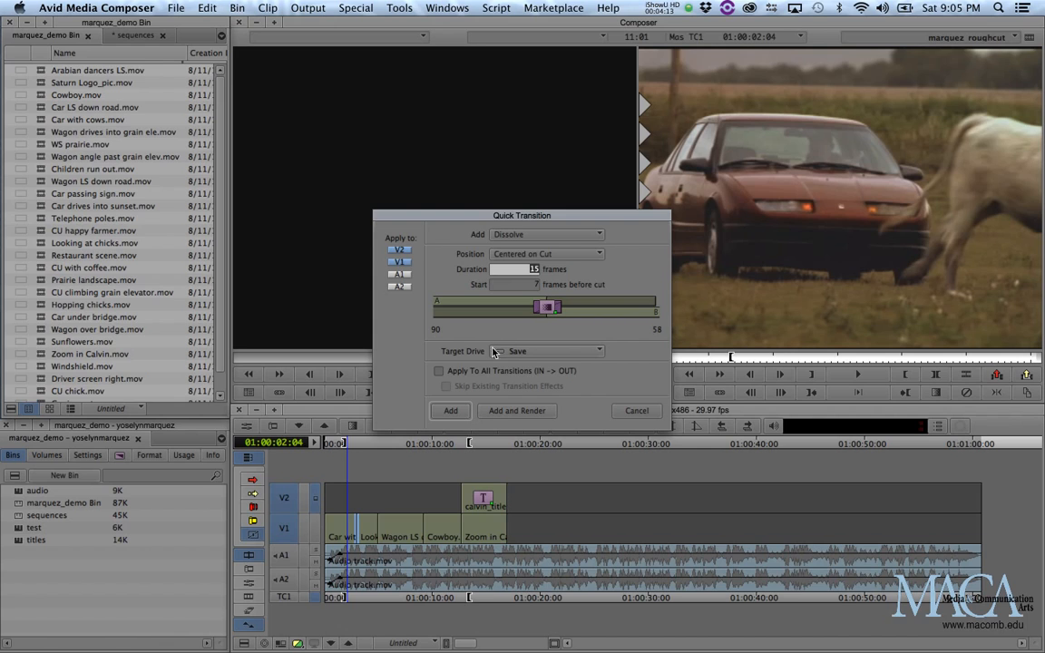
left_click(399, 249)
left_click(467, 372)
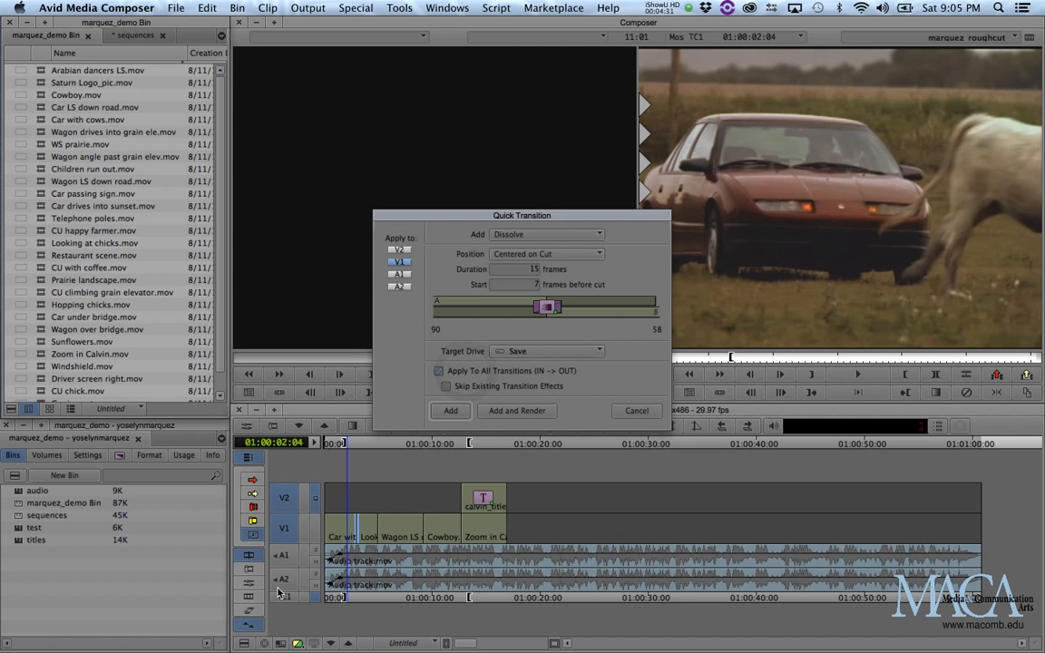
left_click(454, 414)
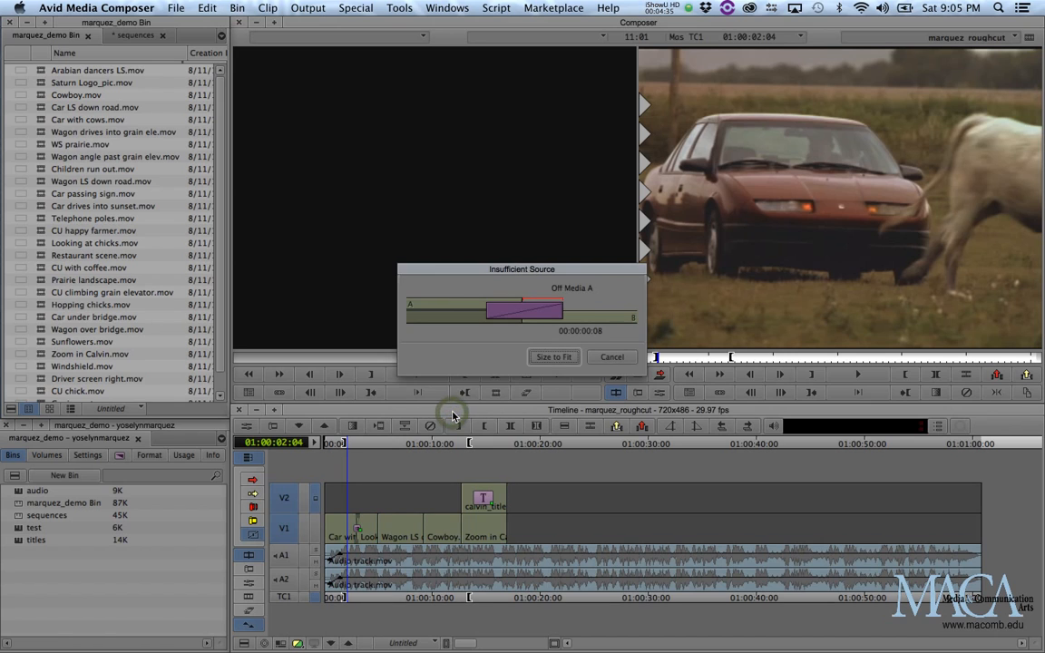
left_click_drag(563, 269, 560, 271)
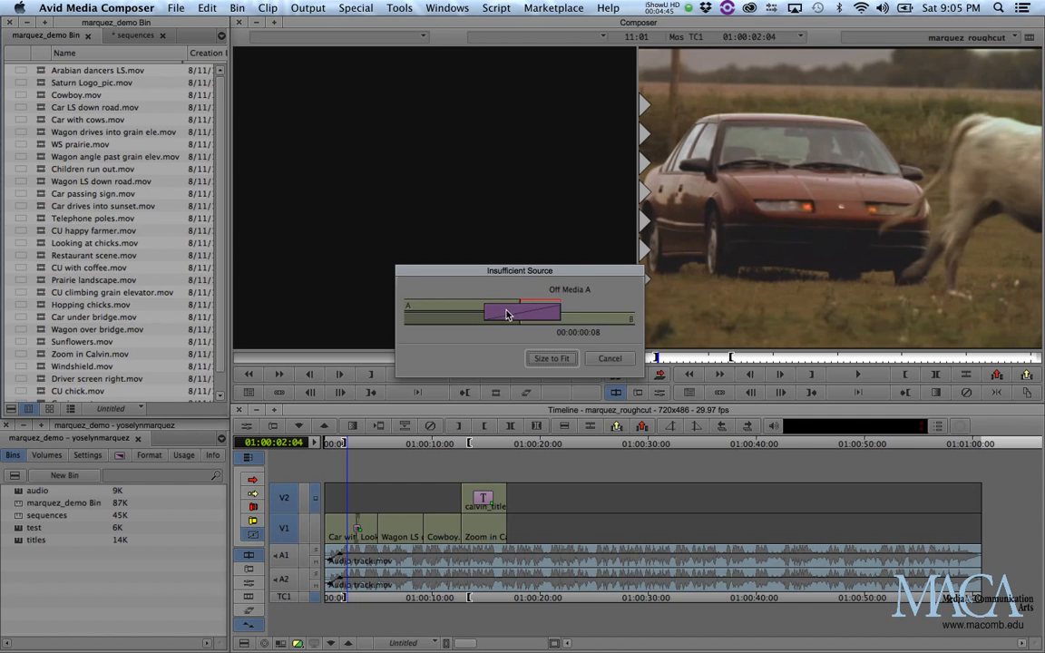
left_click(562, 360)
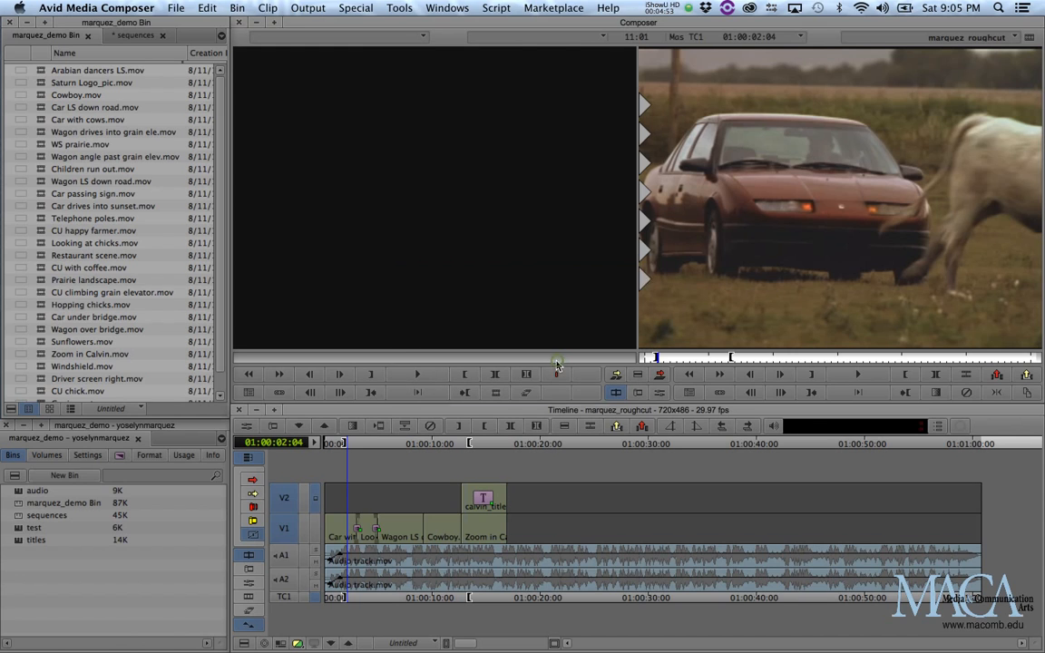
Play back the V1 dissolves starting at about 01:00:02:06, and save the sequence
left_click(349, 445)
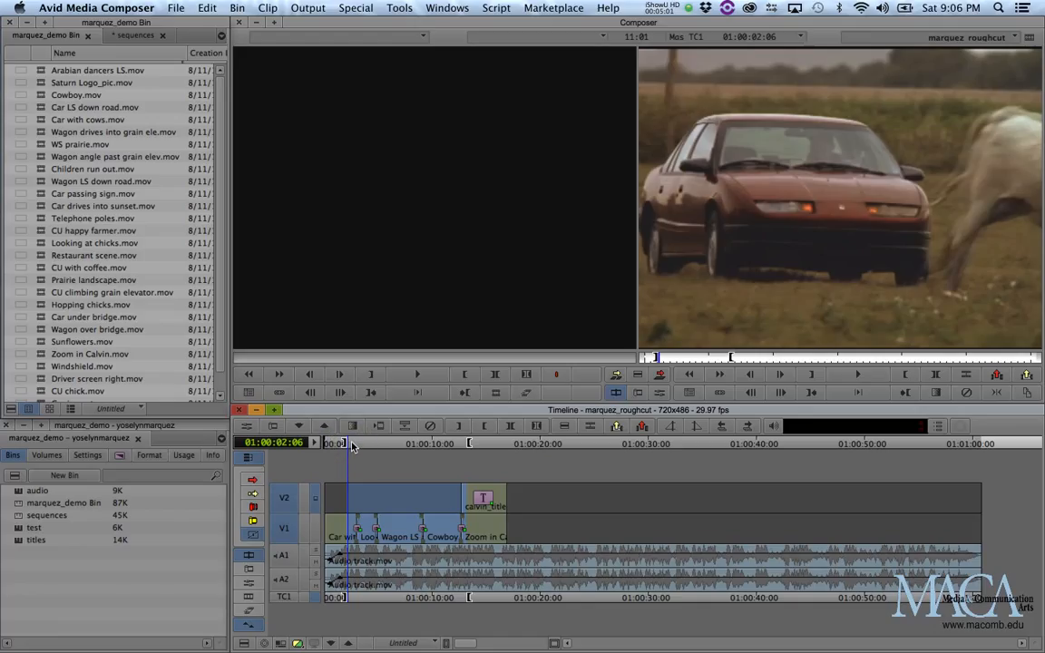
key("space")
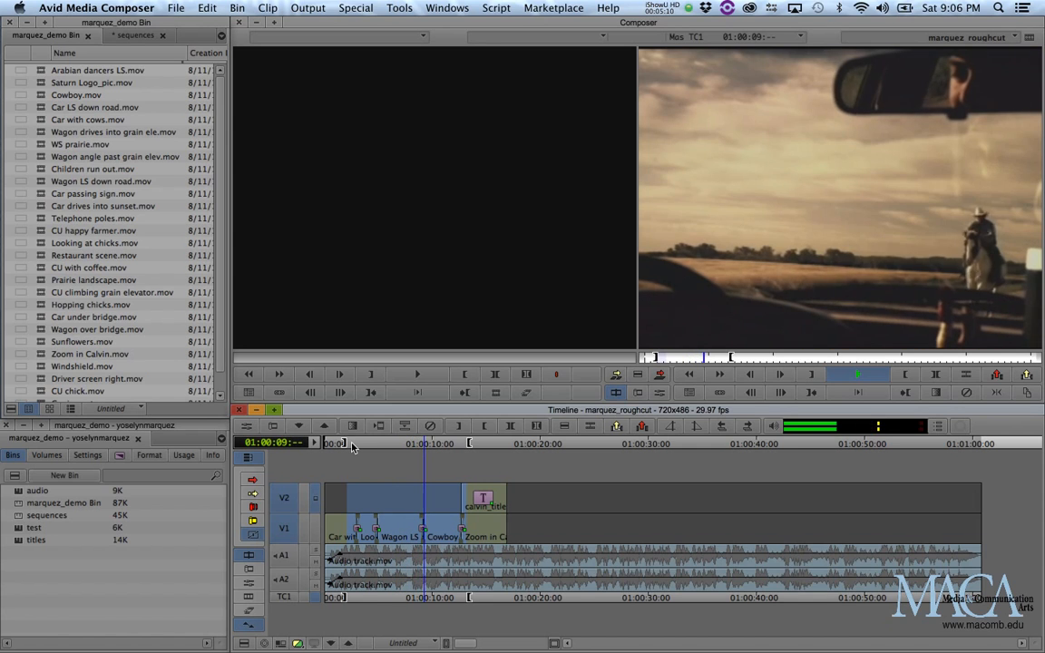
key("space")
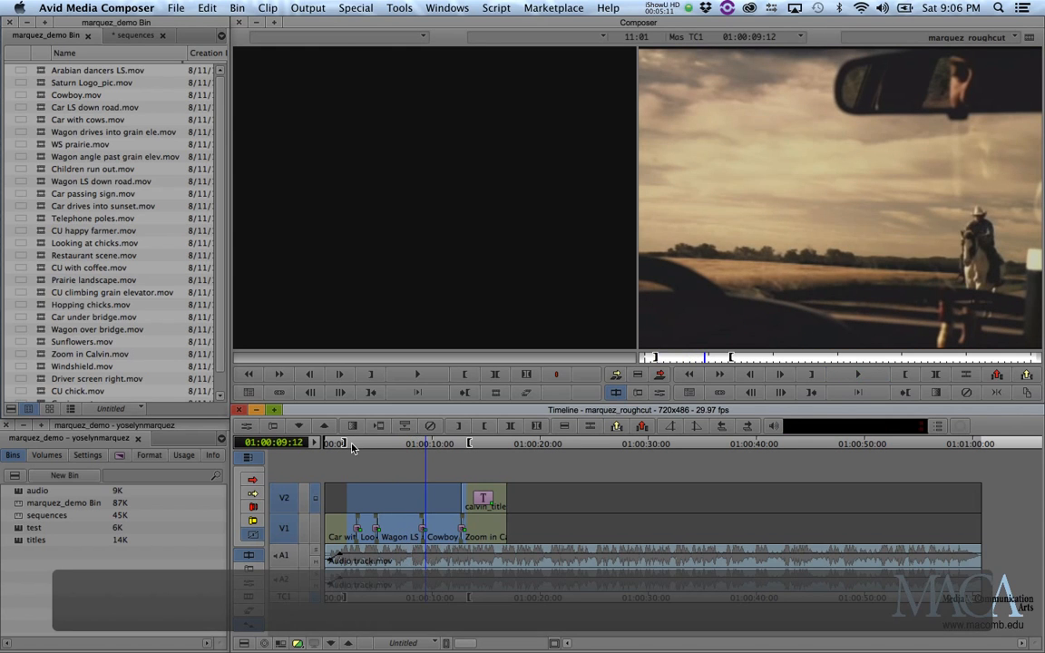
key("super+s")
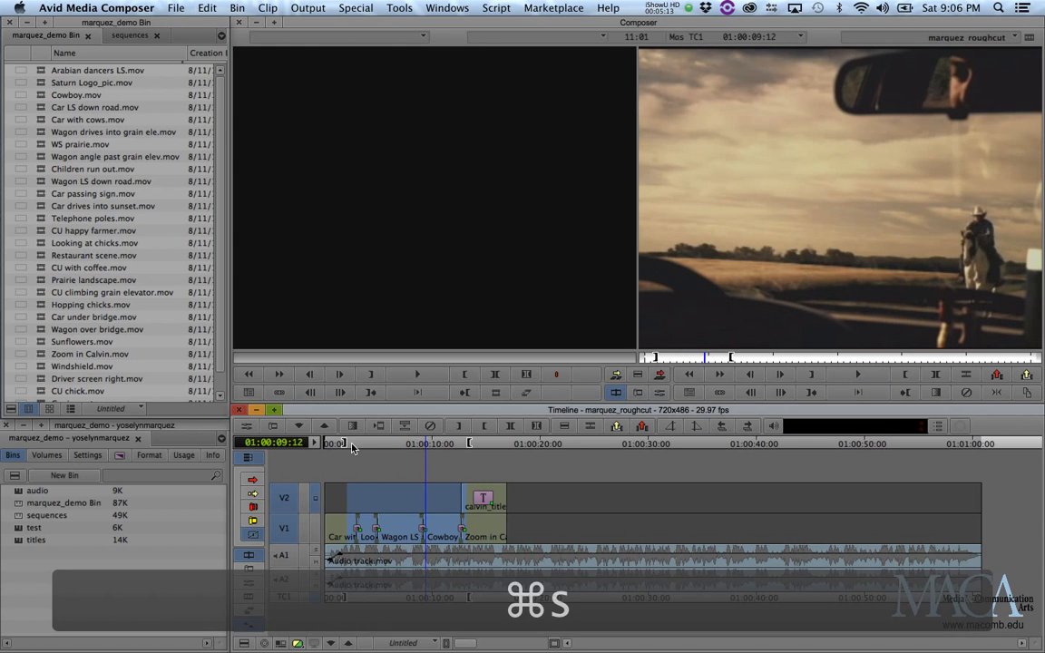
Clear the In and Out marks and scrub across the dissolves to 01:00:13:17
key("g")
left_click_drag(354, 452, 472, 448)
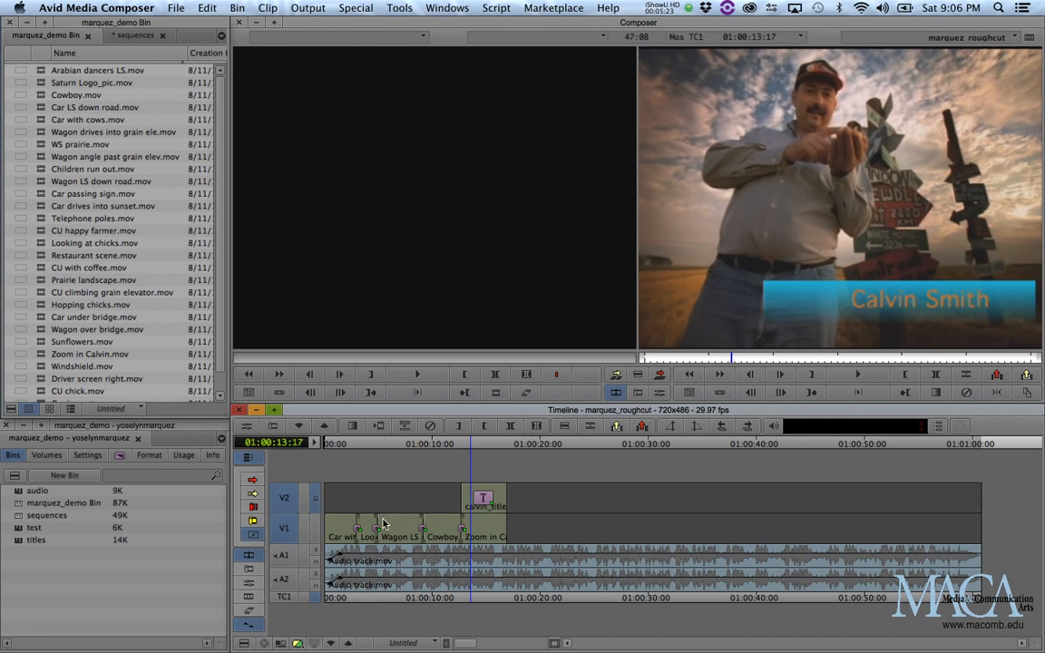
Move the playhead to the end of the sequence at 01:01:00:25 and target only tracks A1 and A2
left_click(978, 449)
left_click_drag(978, 451, 910, 457)
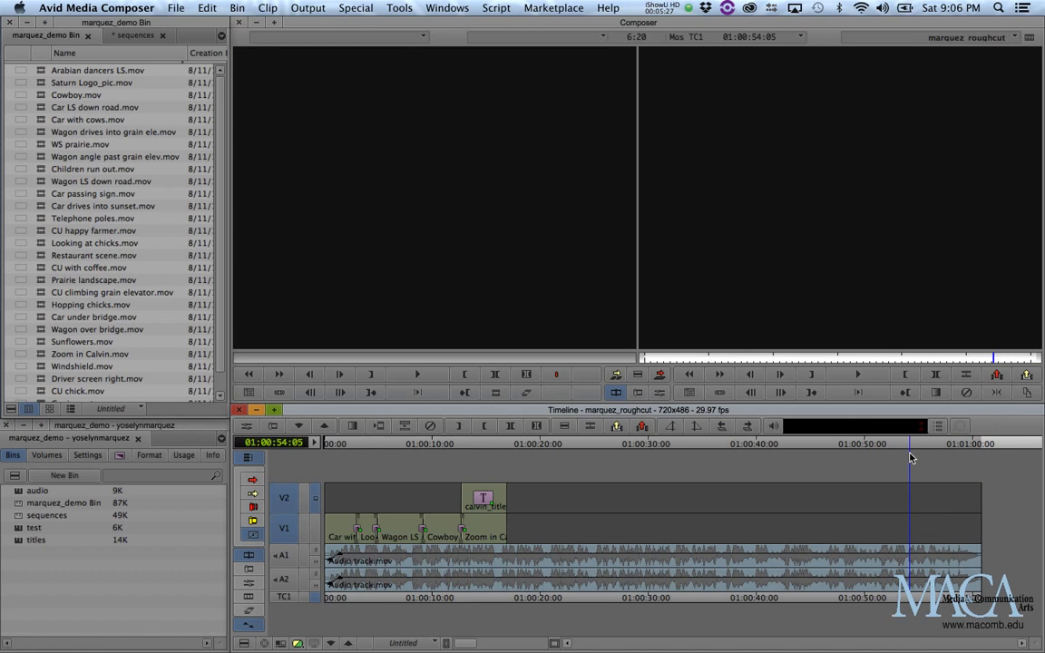
key("End")
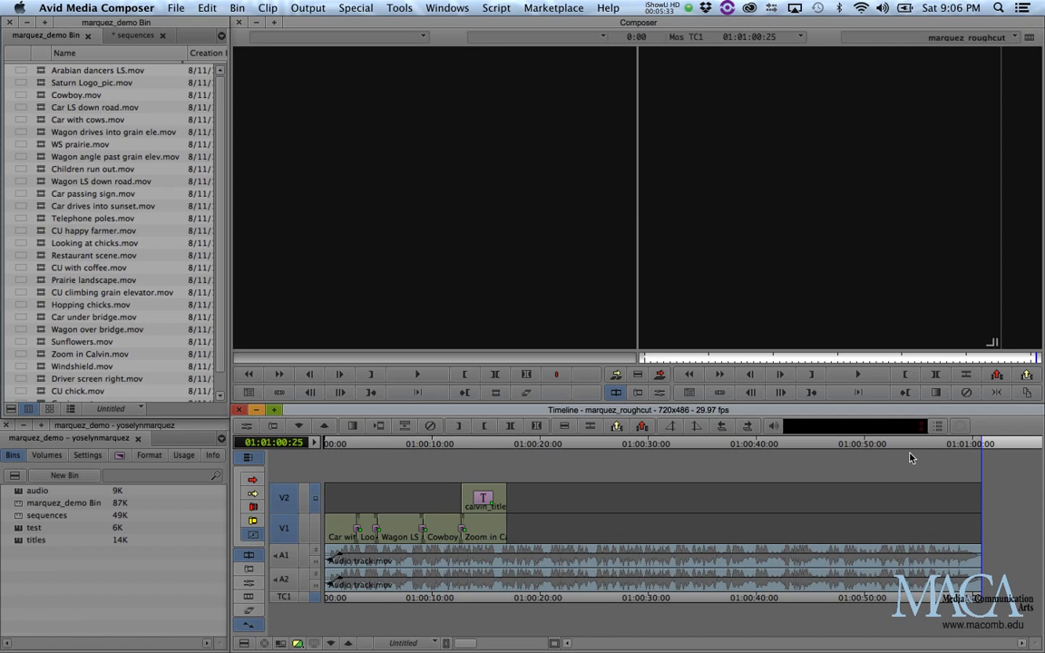
key("backslash")
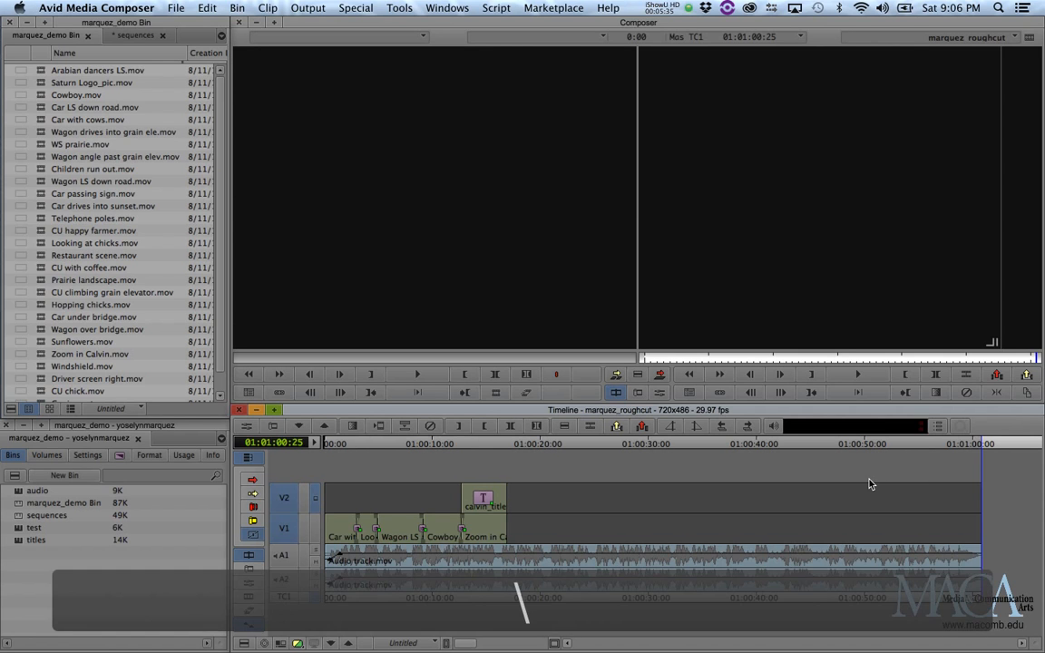
left_click(871, 476)
left_click(353, 425)
left_click(286, 533)
left_click(287, 497)
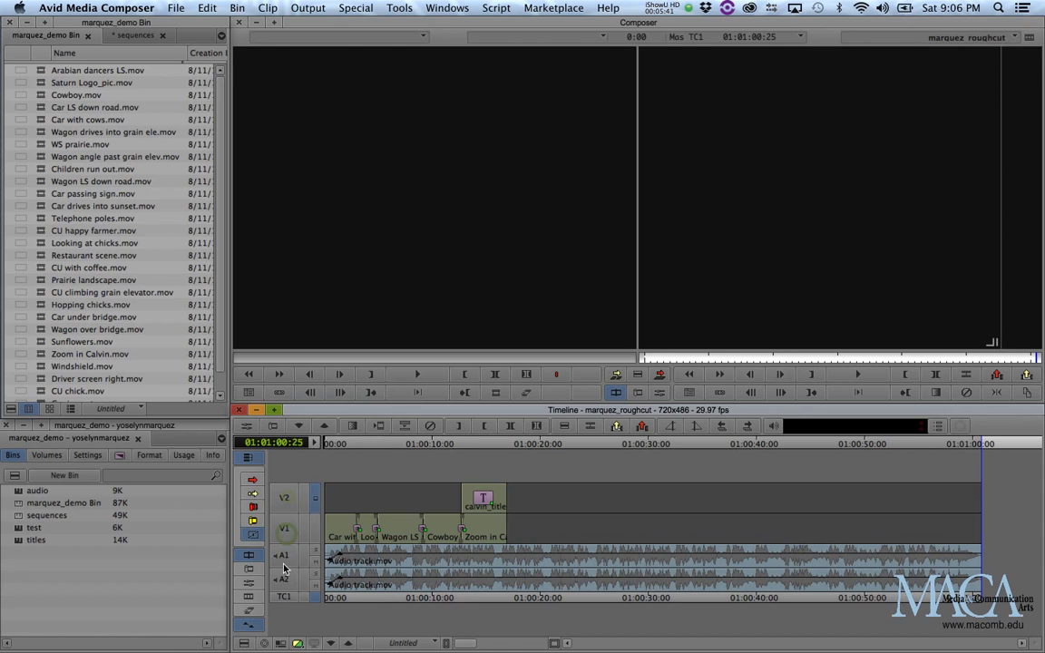
left_click(283, 563)
left_click(286, 585)
Add a 15-frame Quick Transition dissolve positioned Starting at Cut to A1 and A2 at the end of the sequence
left_click(352, 425)
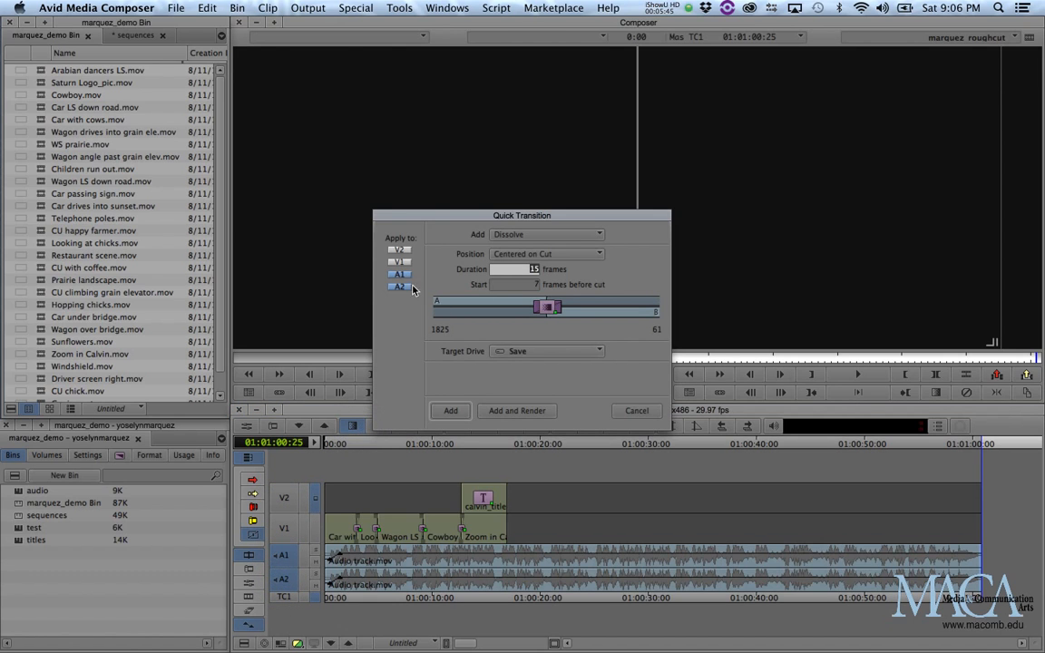
left_click(520, 256)
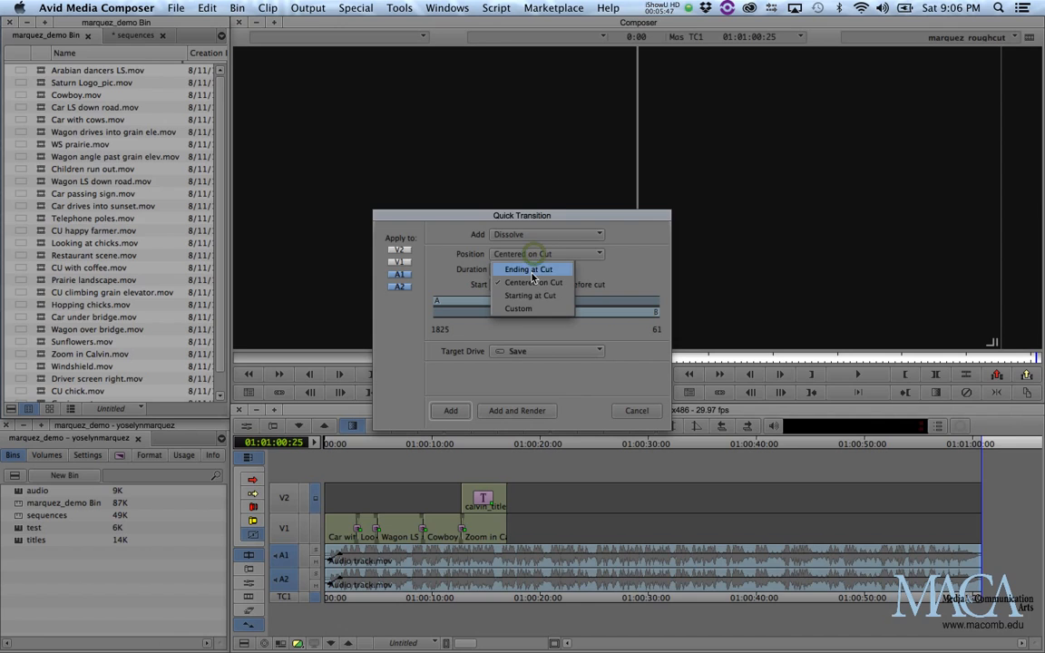
left_click(526, 294)
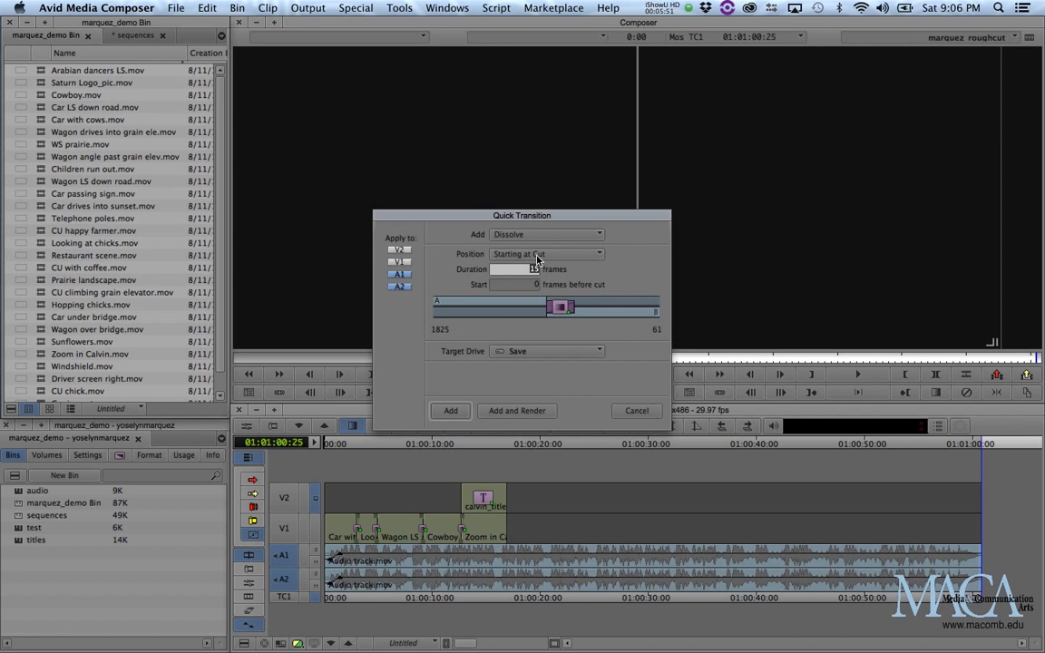
left_click(451, 411)
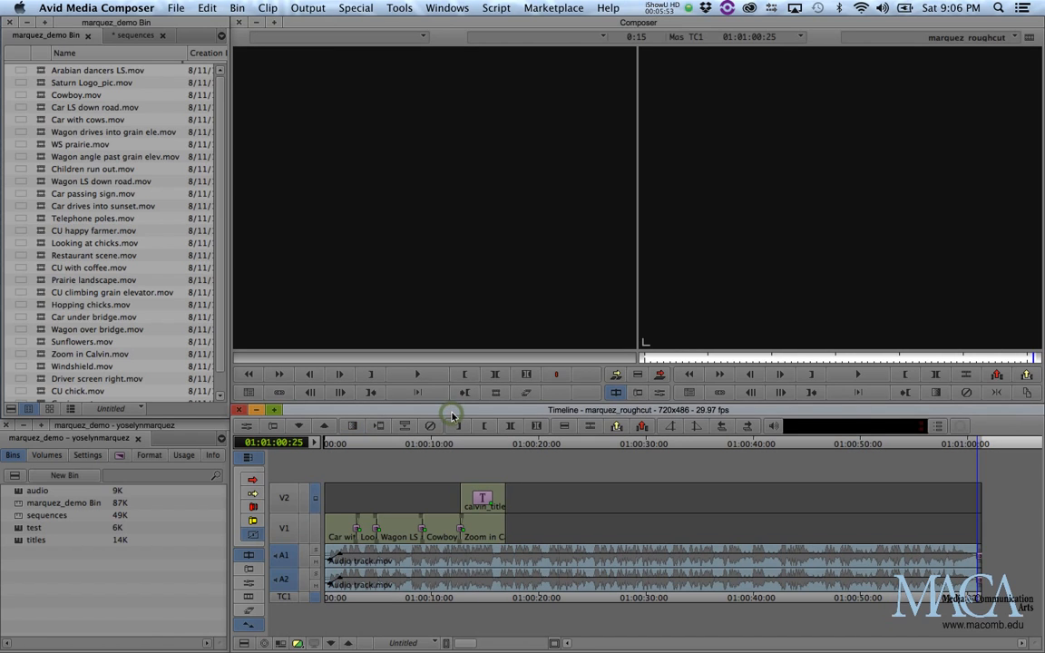
Play back the end of the sequence from 01:01:00:06 and undo the audio dissolve
left_click(969, 444)
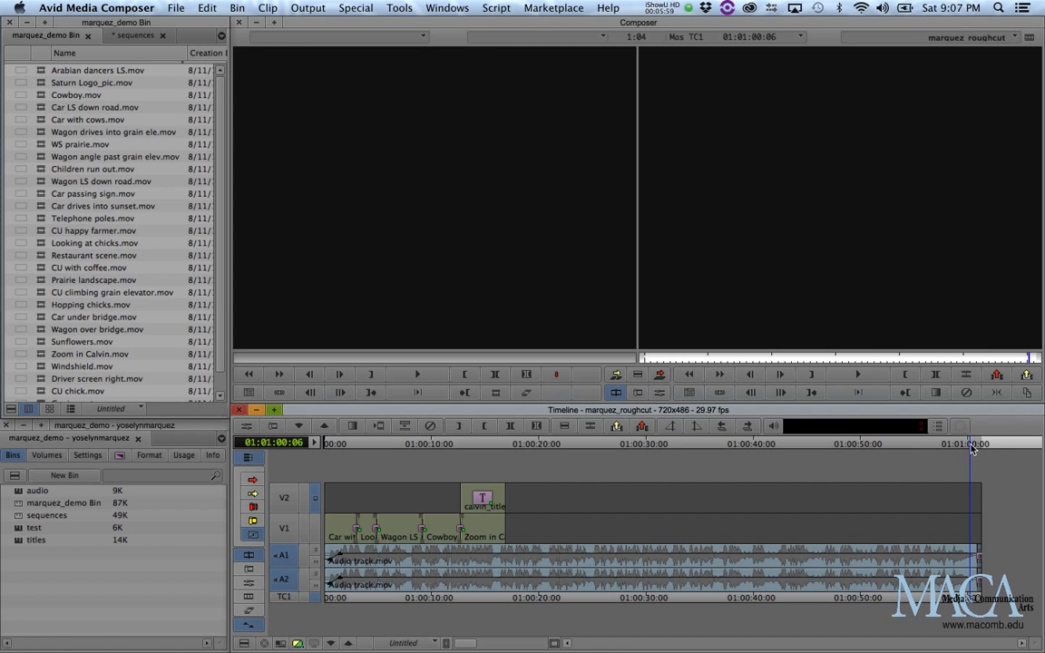
key("space")
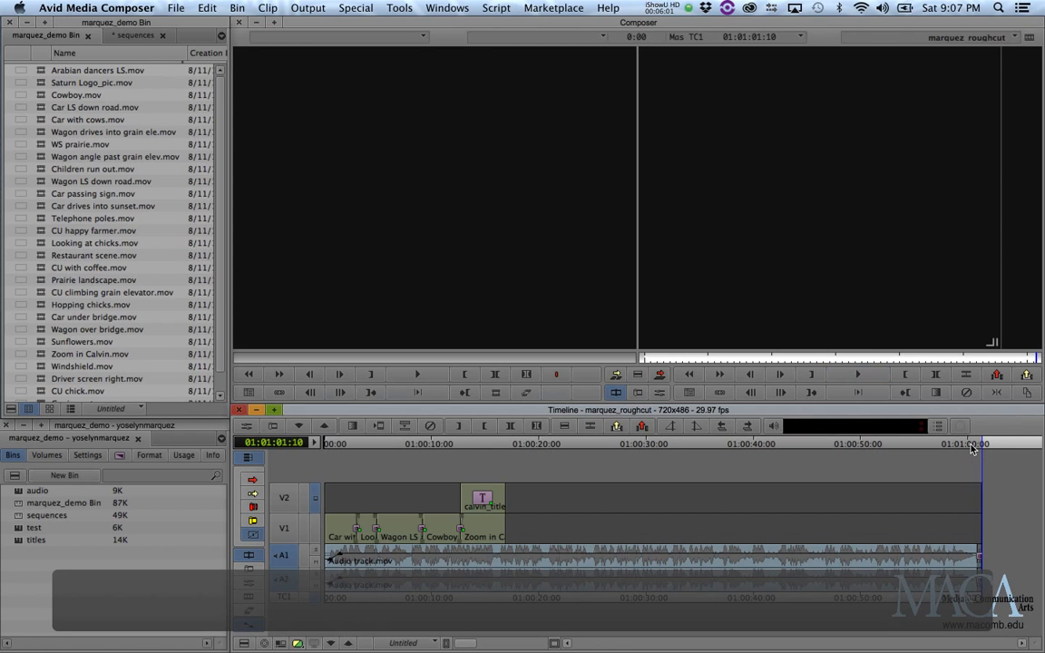
key("super+z")
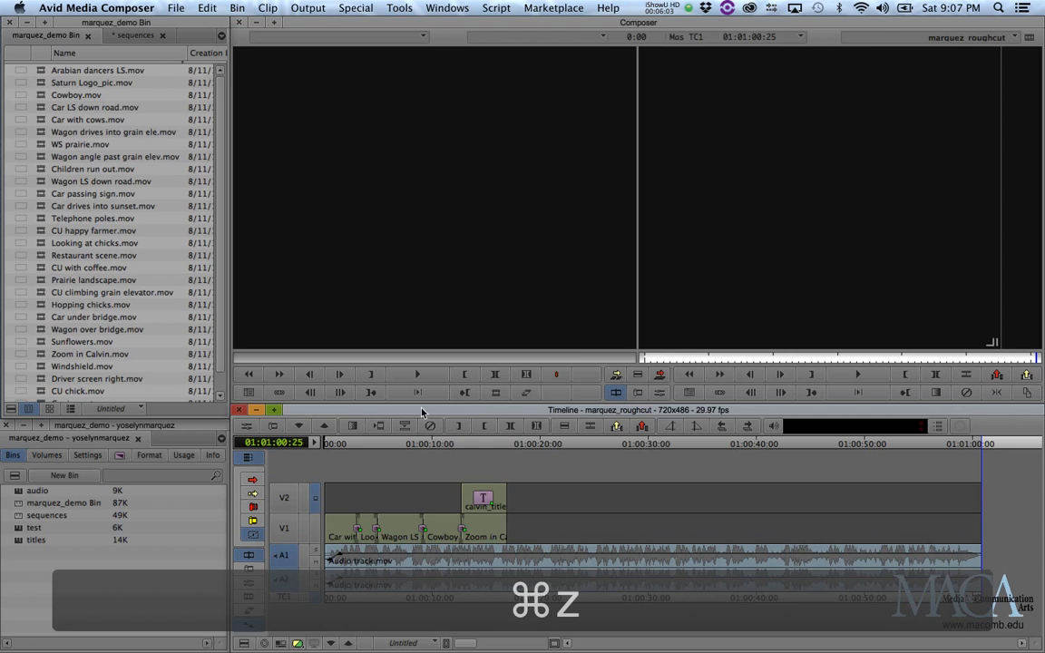
Add a 45-frame Quick Transition dissolve positioned Ending at Cut to A1 and A2 at the end of the sequence
left_click(353, 426)
left_click(544, 254)
left_click(536, 270)
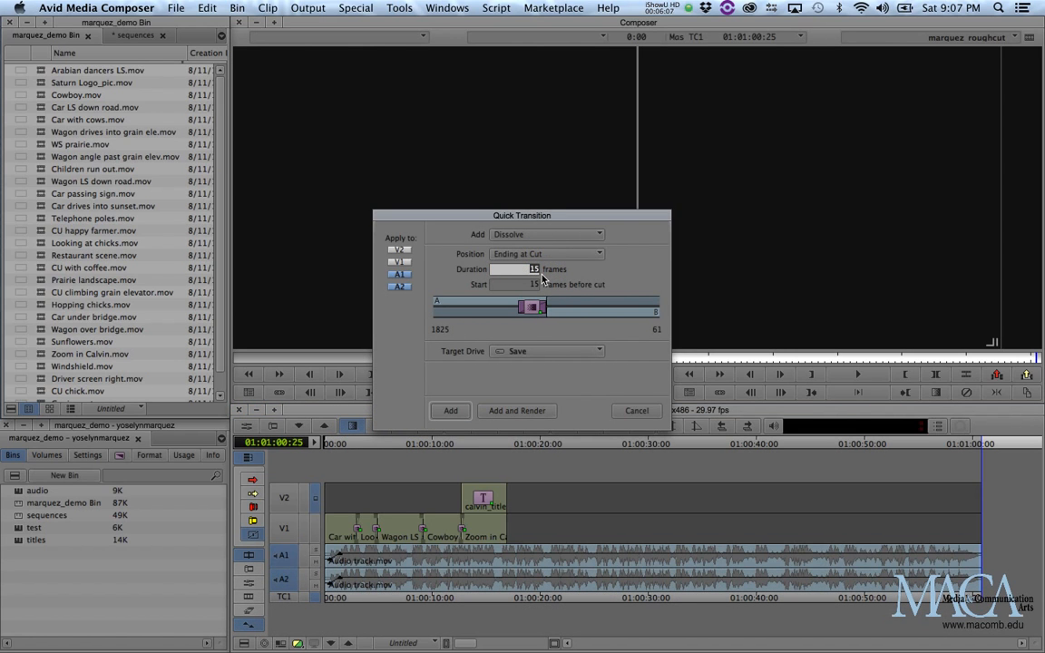
type("45")
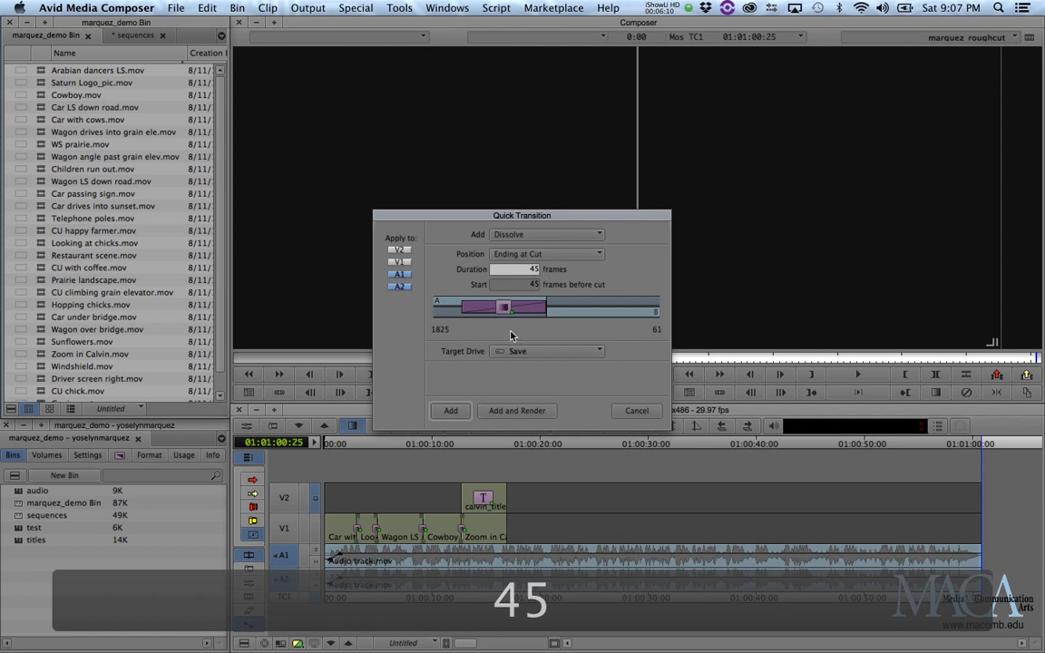
left_click(450, 410)
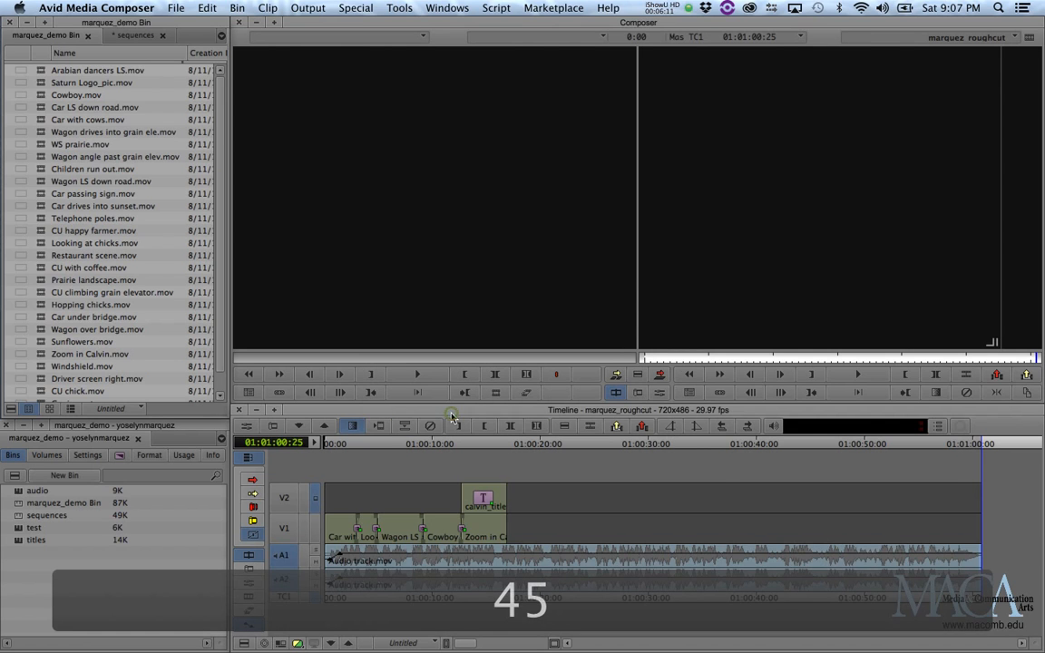
Play back the audio dissolve from 01:00:58:04 and save the sequence
left_click(954, 445)
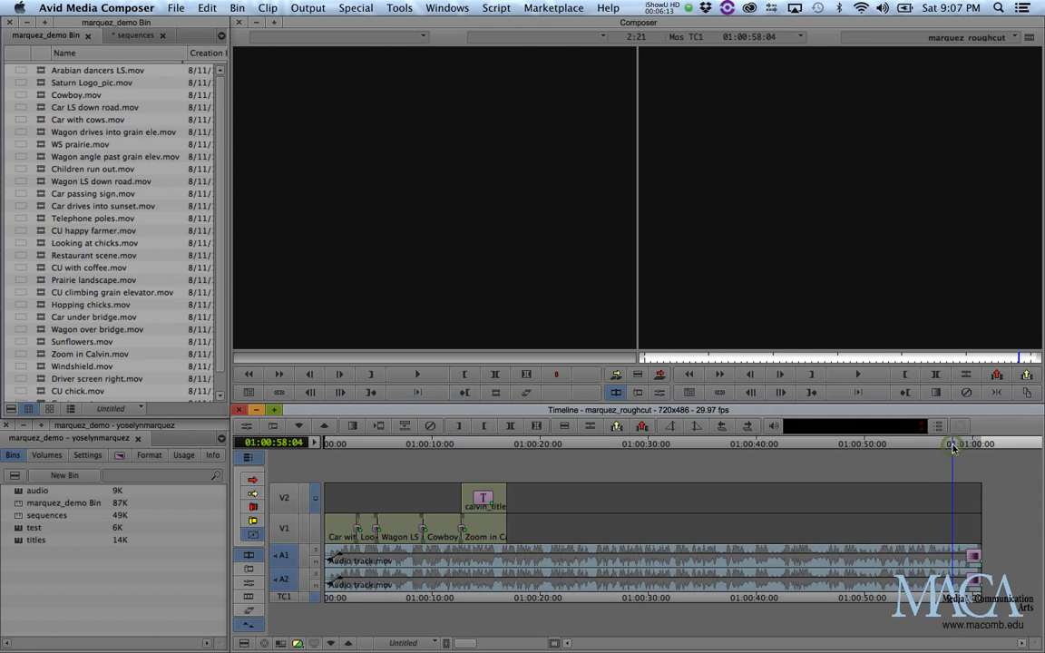
key("space")
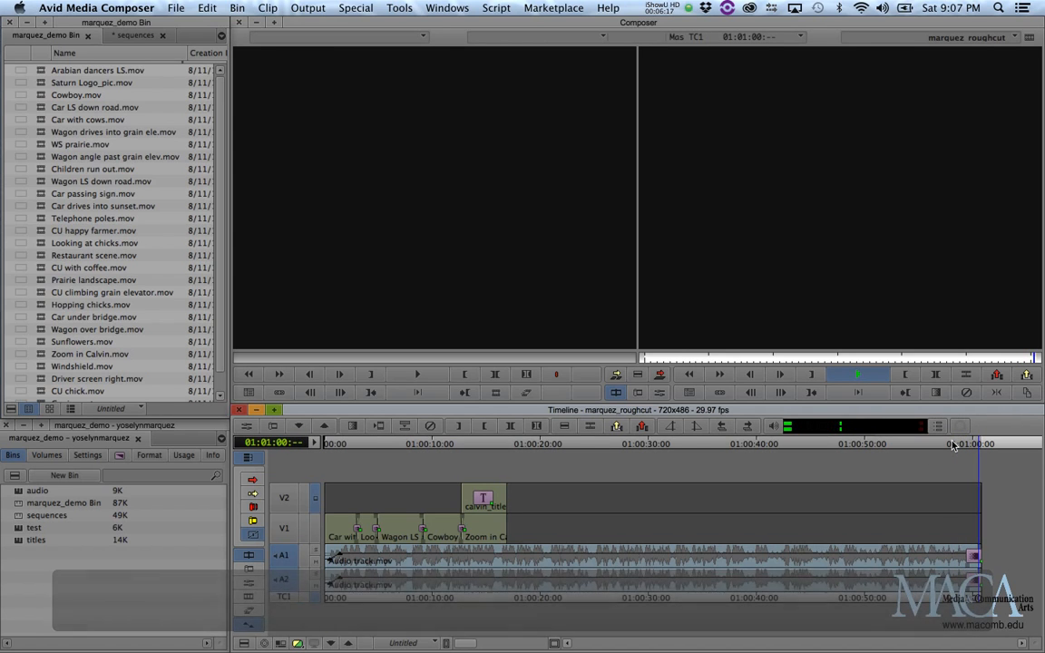
key("super+s")
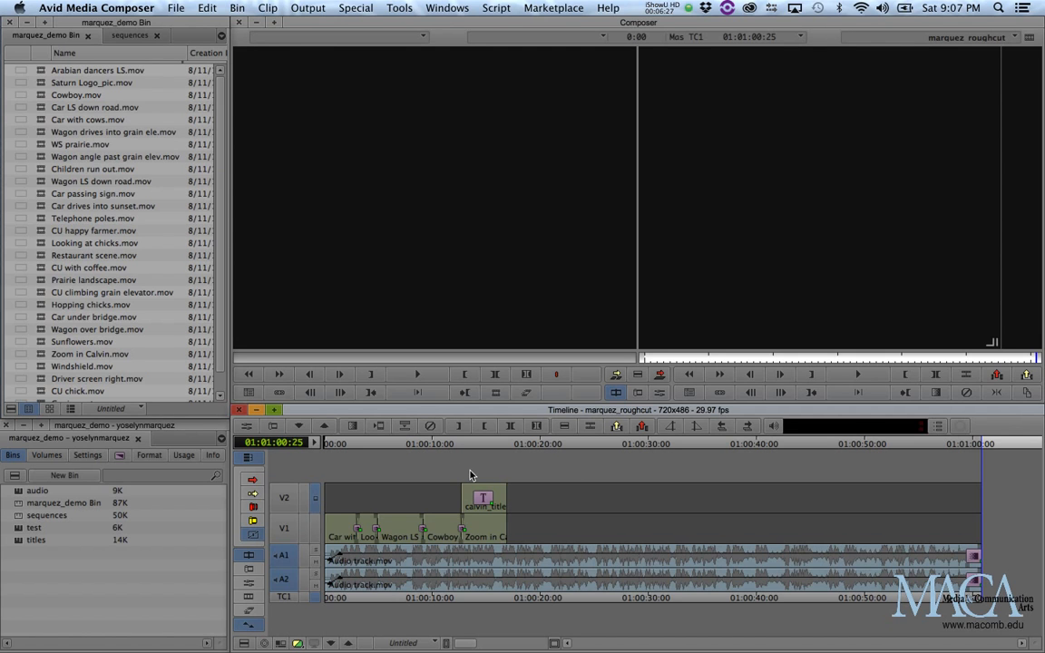
Place the playhead at 01:00:10:20 and target V1 and V2 instead of A1 and A2
left_click(441, 444)
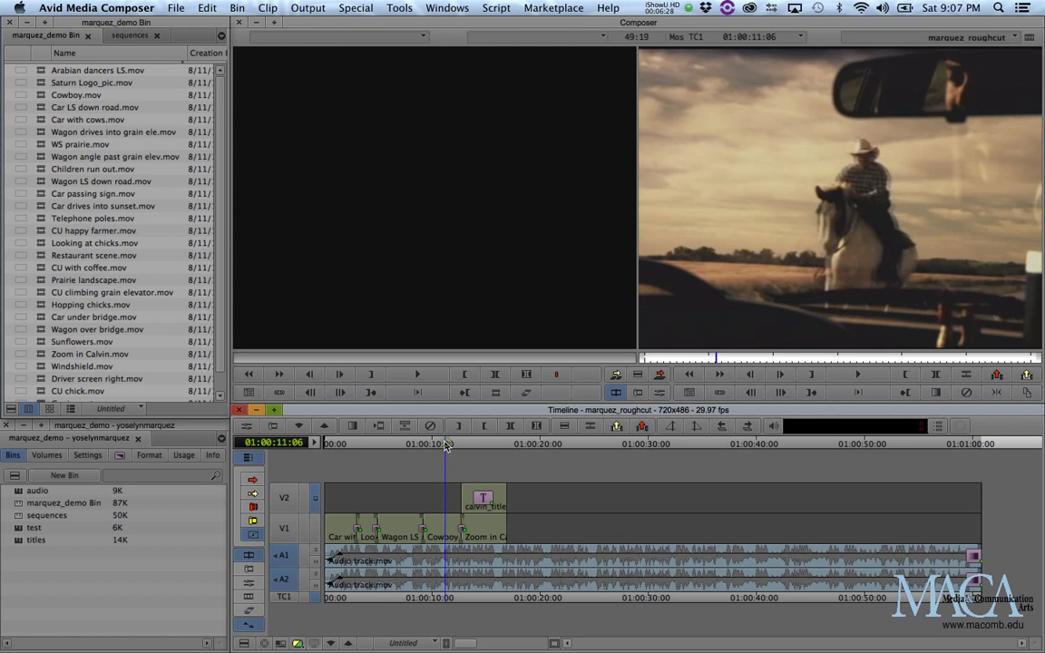
left_click(284, 581)
left_click(286, 530)
left_click(286, 500)
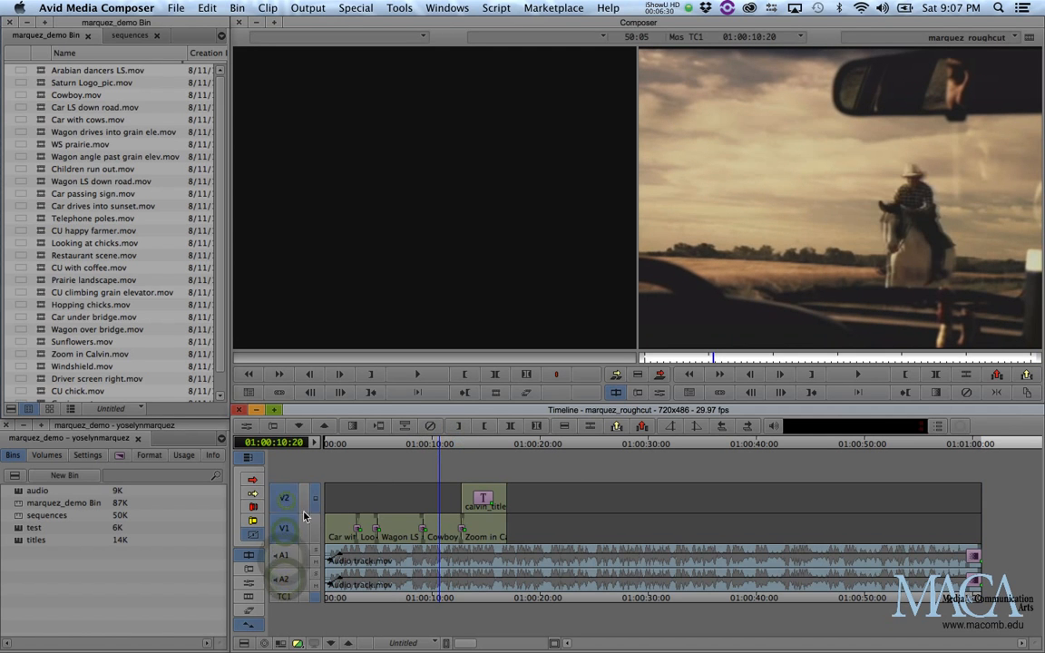
Turn on Transition Manipulation and extend the start of the V1 dissolve before Cowboy.mov to a duration of about 19 frames
left_click(255, 536)
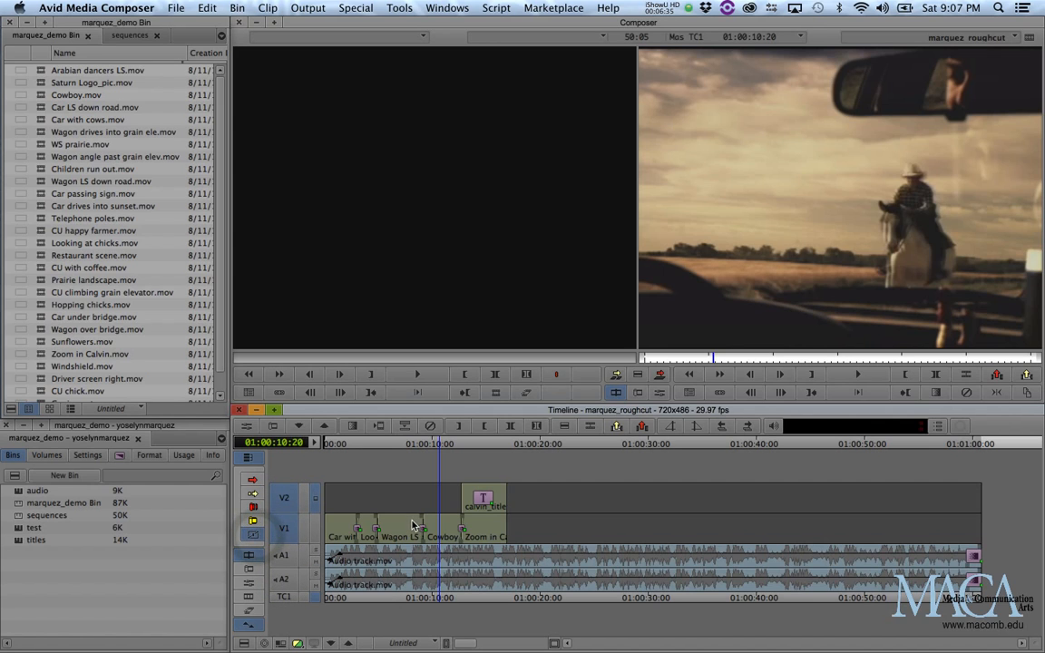
left_click_drag(465, 646, 543, 633)
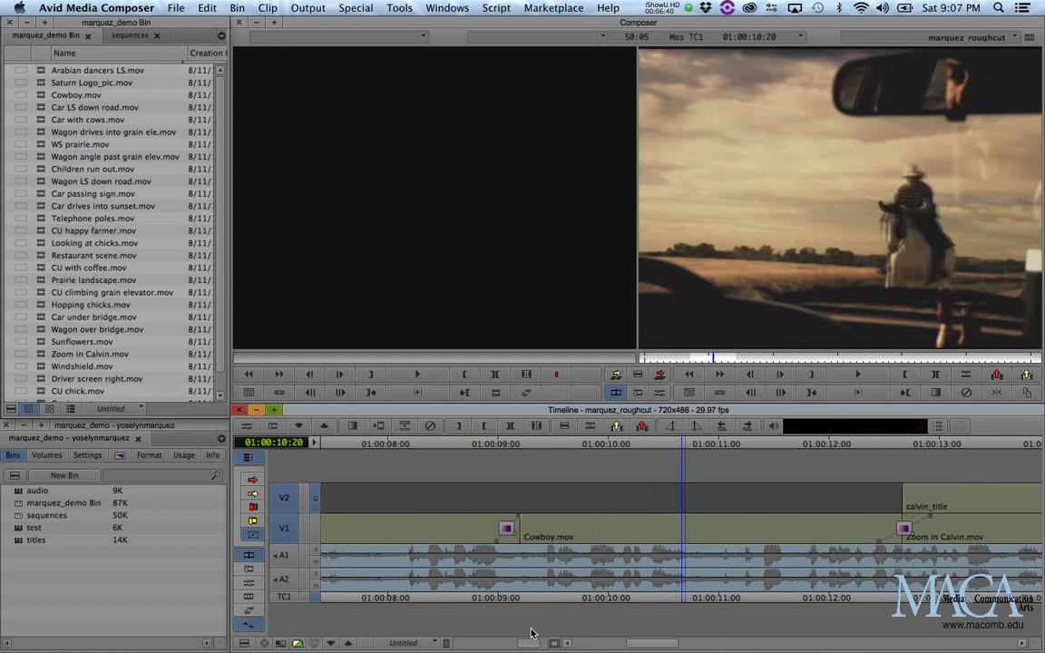
left_click(253, 536)
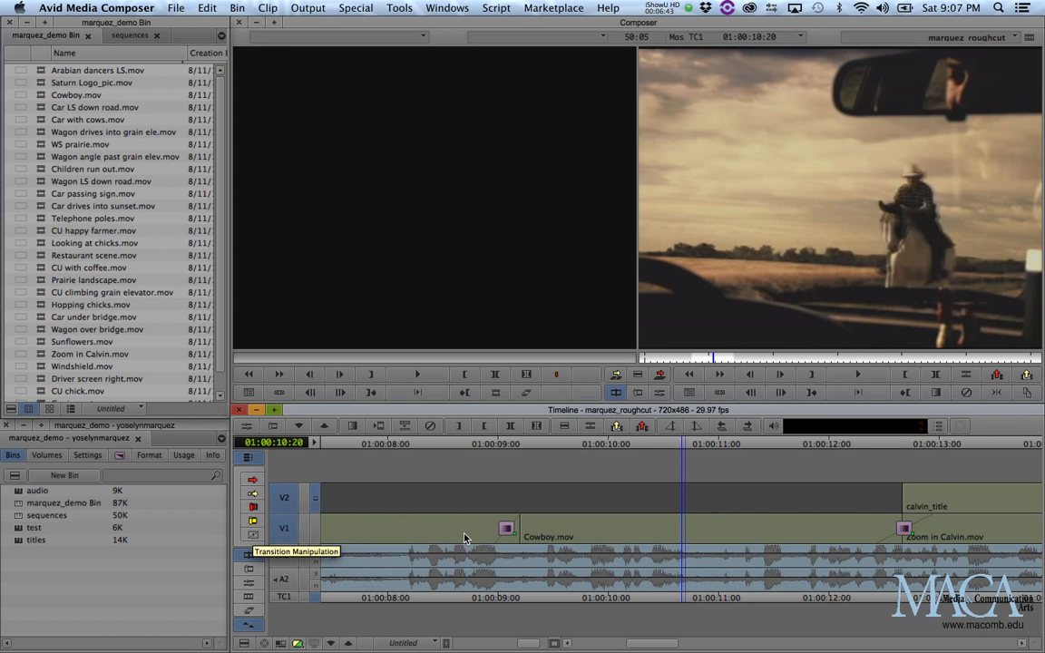
key("alt+super+equal")
key("alt+super+equal")
key("alt+super+equal")
key("alt+super+equal")
key("alt+super+equal")
key("alt+super+equal")
key("alt+super+equal")
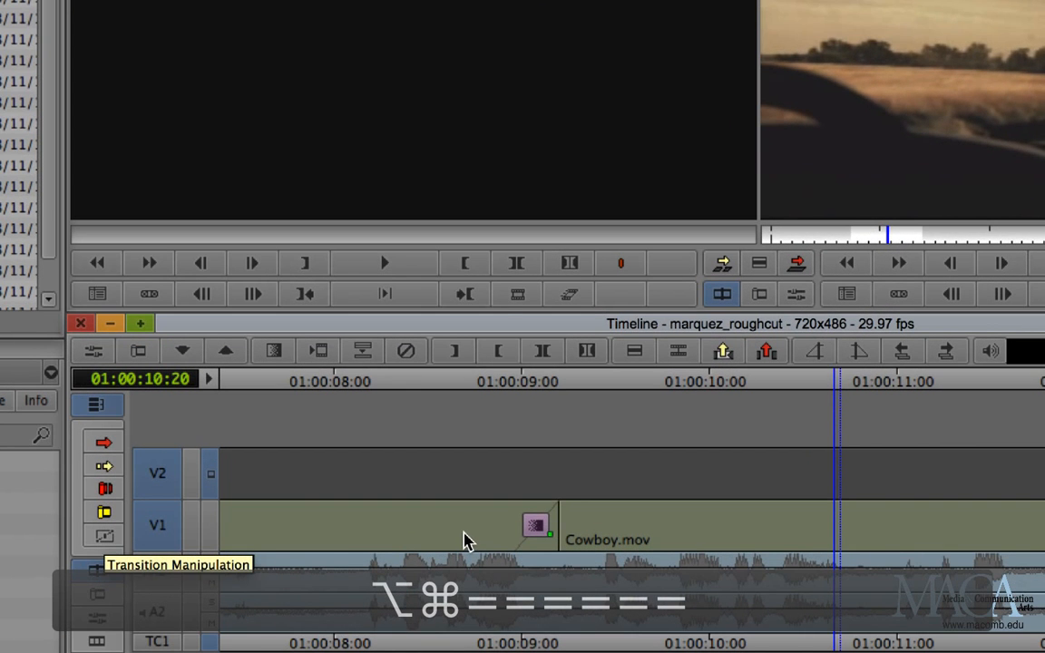
left_click(105, 536)
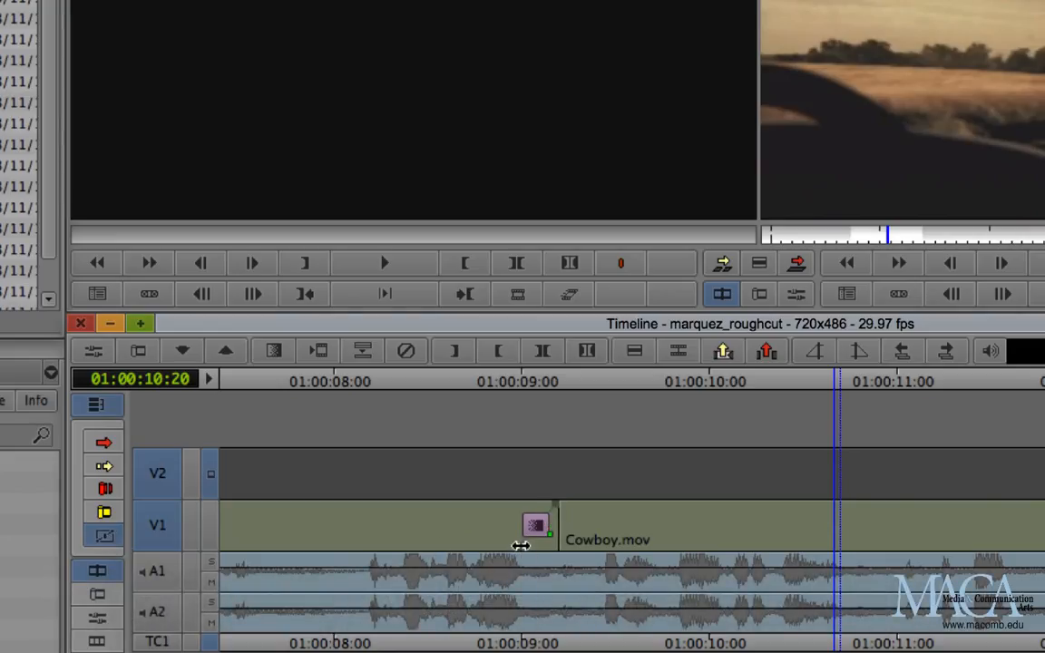
left_click_drag(519, 547, 495, 544)
left_click_drag(486, 547, 440, 551)
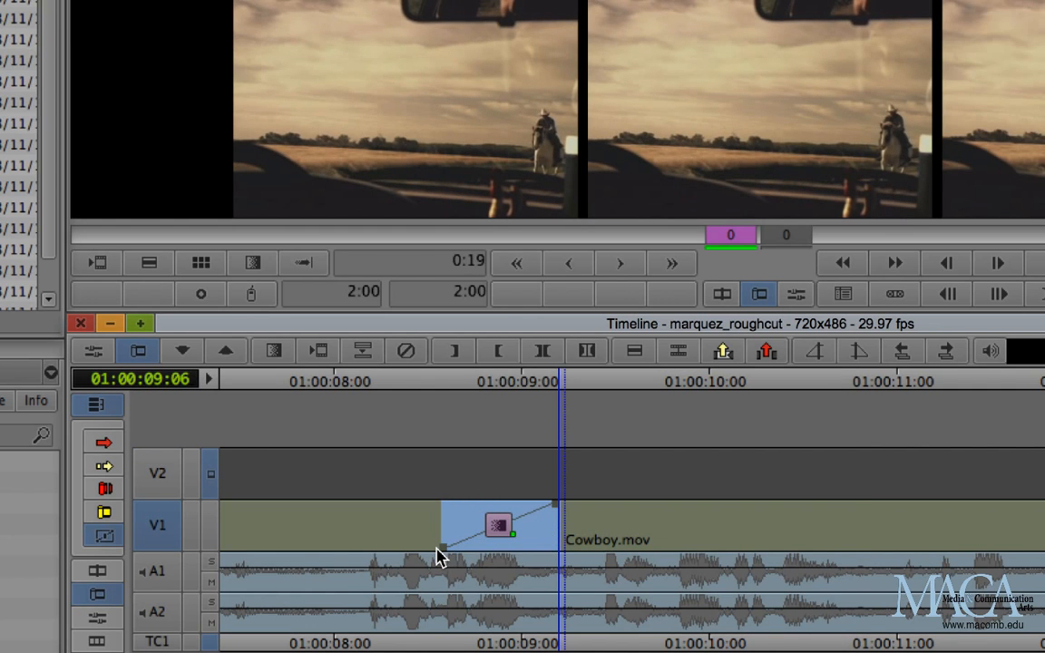
Scrub over the lengthened V1 dissolve before Cowboy.mov and play it back from 01:00:07:24
key("alt+super+minus")
key("alt+super+minus")
key("alt+super+minus")
key("alt+super+minus")
key("alt+super+minus")
key("alt+super+minus")
key("alt+super+minus")
key("alt+super+minus")
key("alt+super+minus")
key("alt+super+minus")
key("alt+super+minus")
key("alt+super+minus")
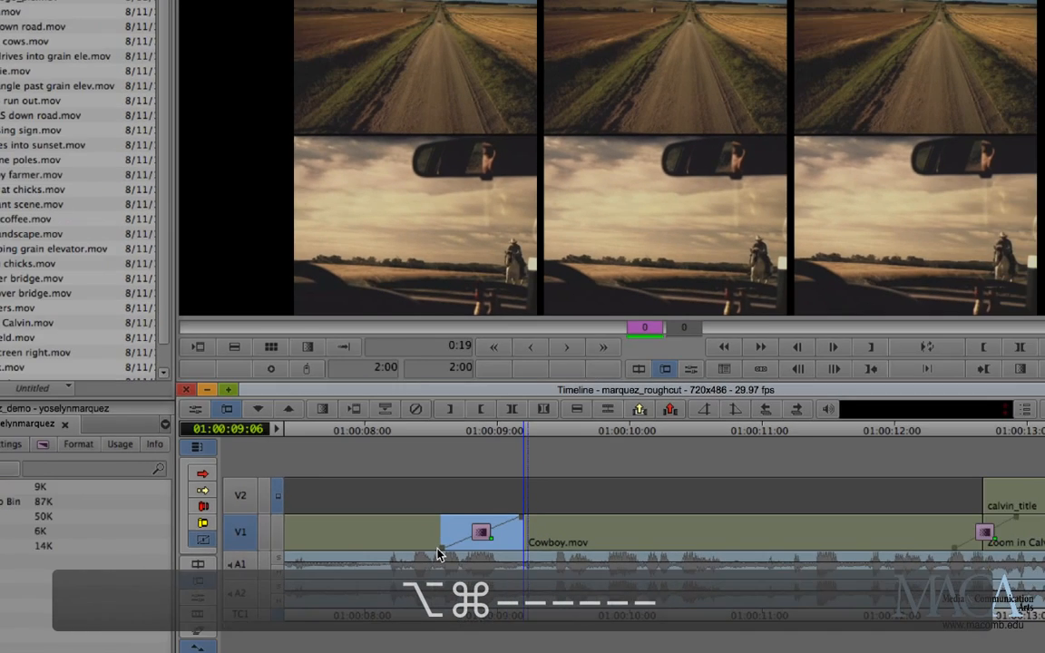
key("alt+super+minus")
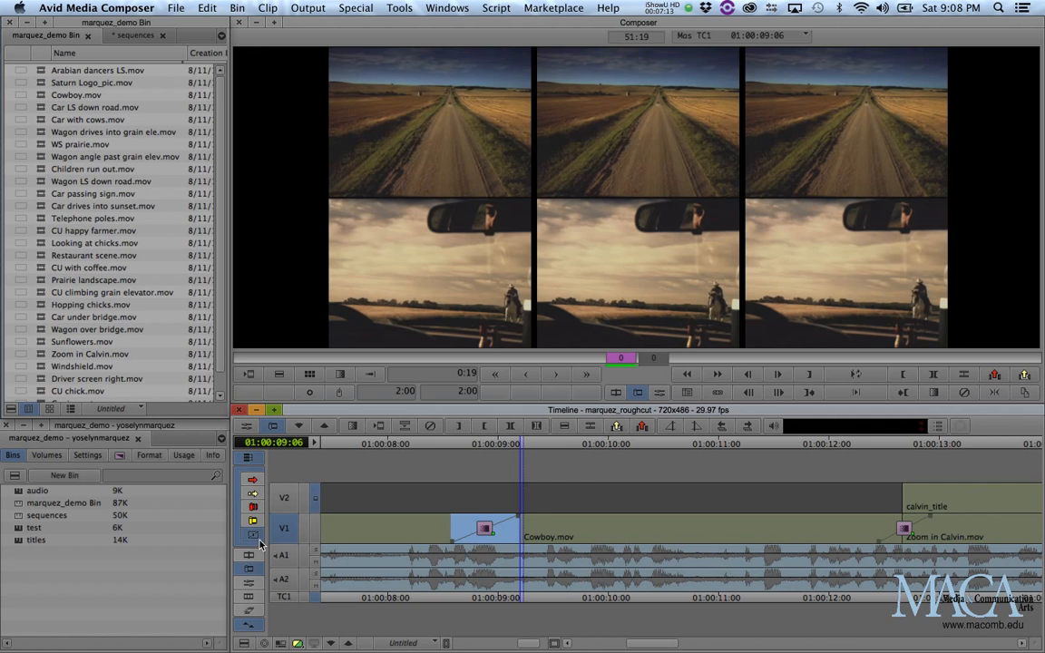
left_click(469, 444)
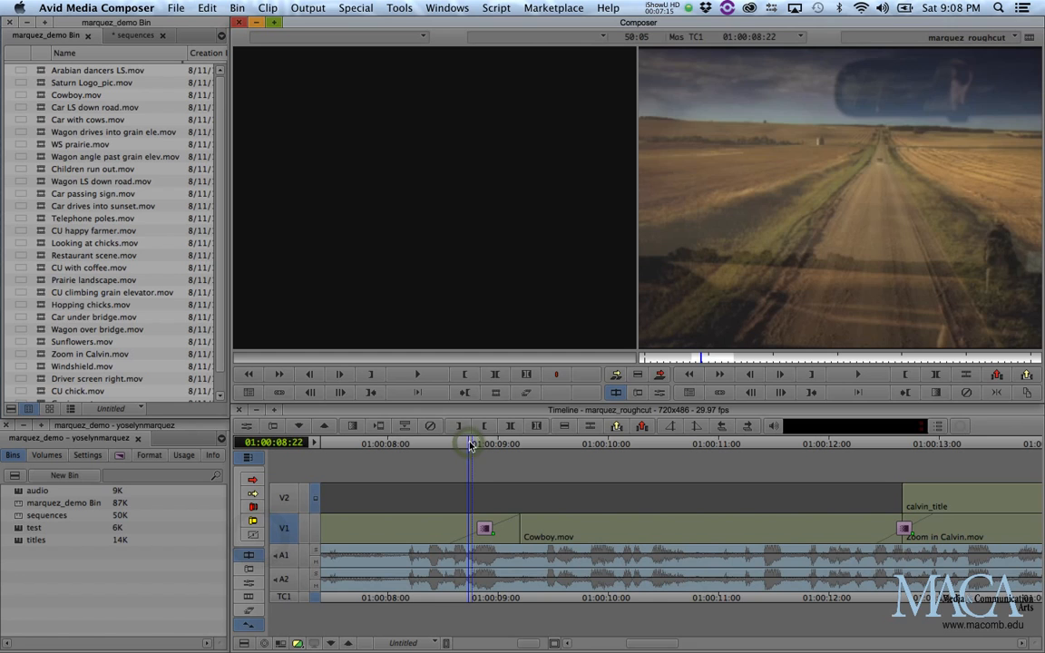
left_click(448, 444)
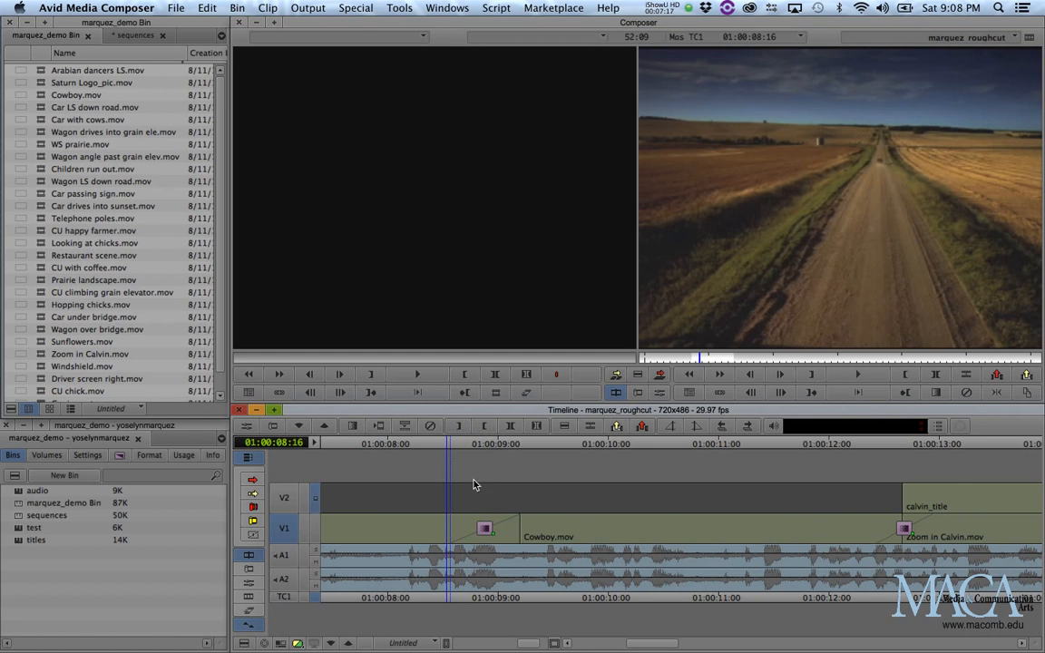
left_click(517, 645)
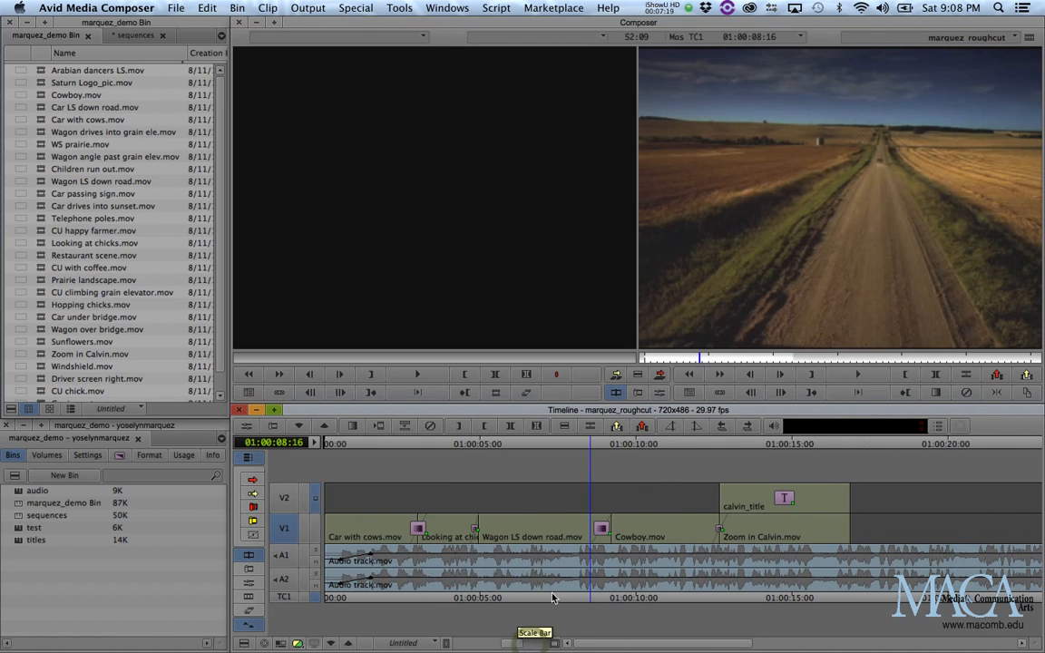
left_click(567, 444)
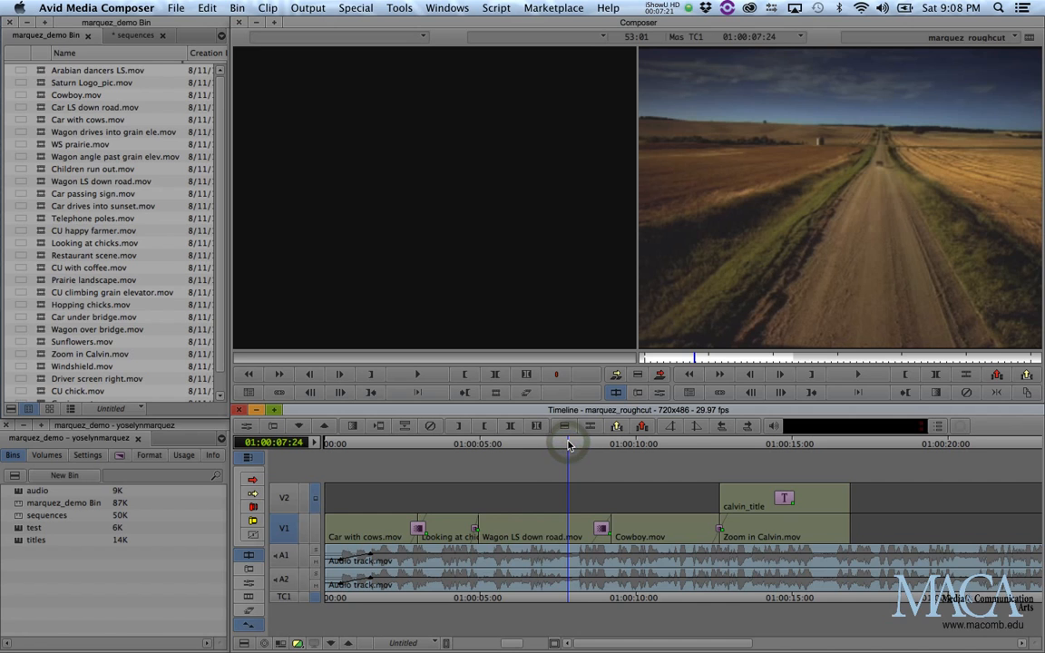
key("space")
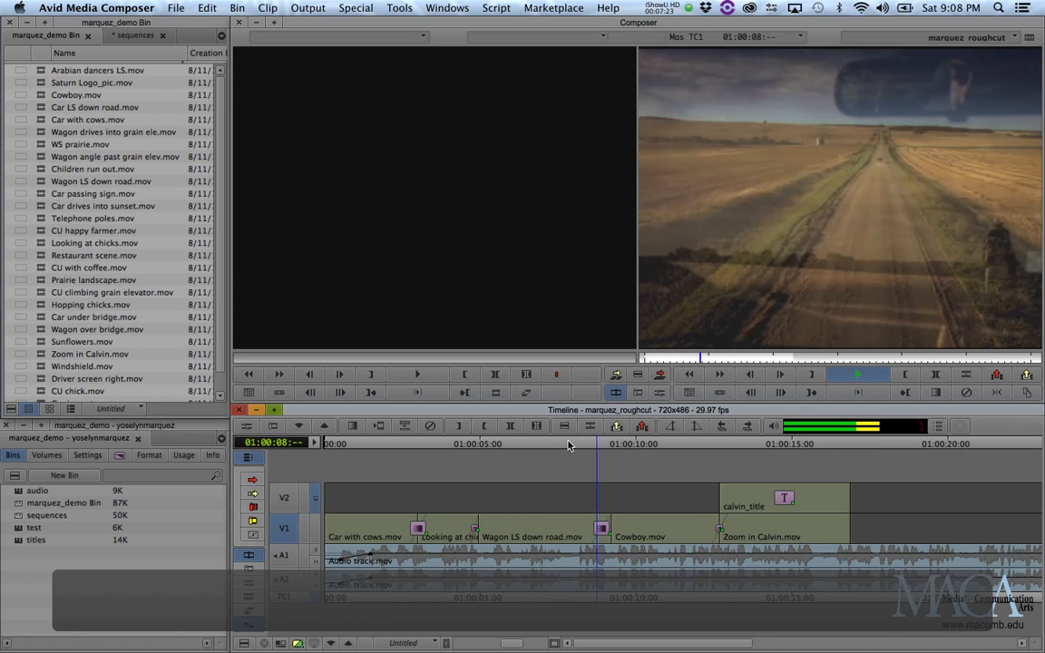
key("space")
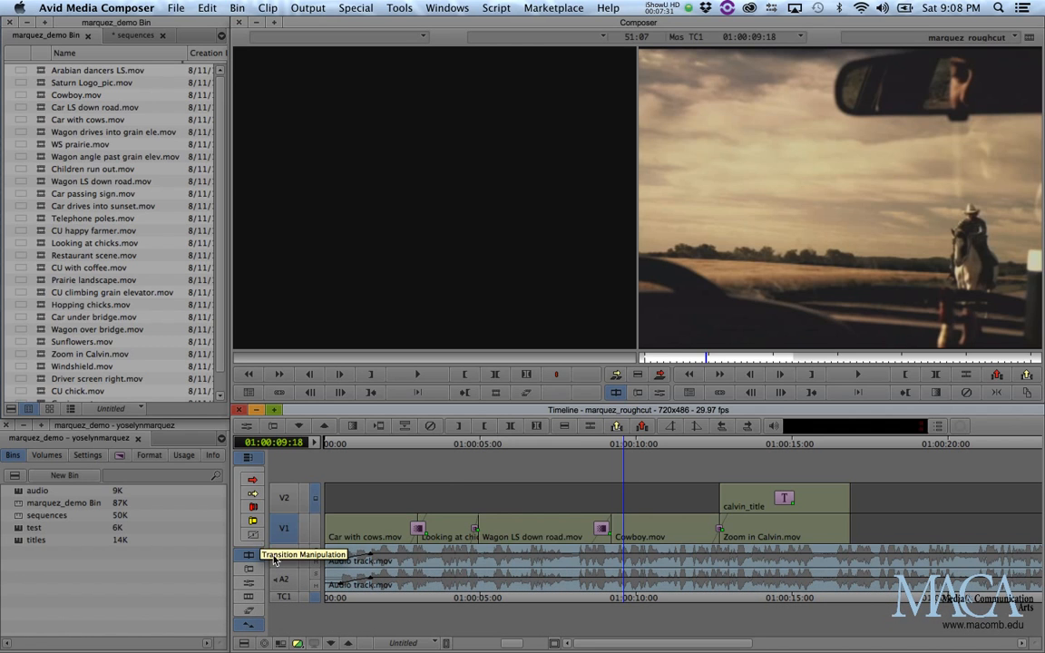
Place the playhead on the V1 dissolve at 01:00:12:22 and show the video categories of the Effect Palette
left_click_drag(517, 645, 487, 646)
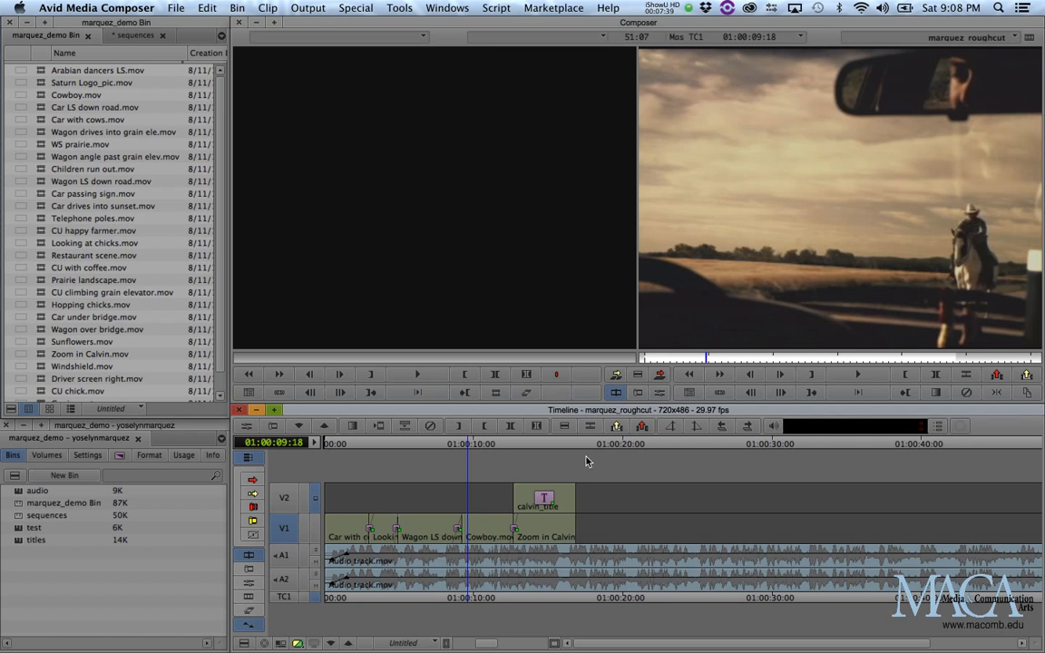
left_click(514, 444)
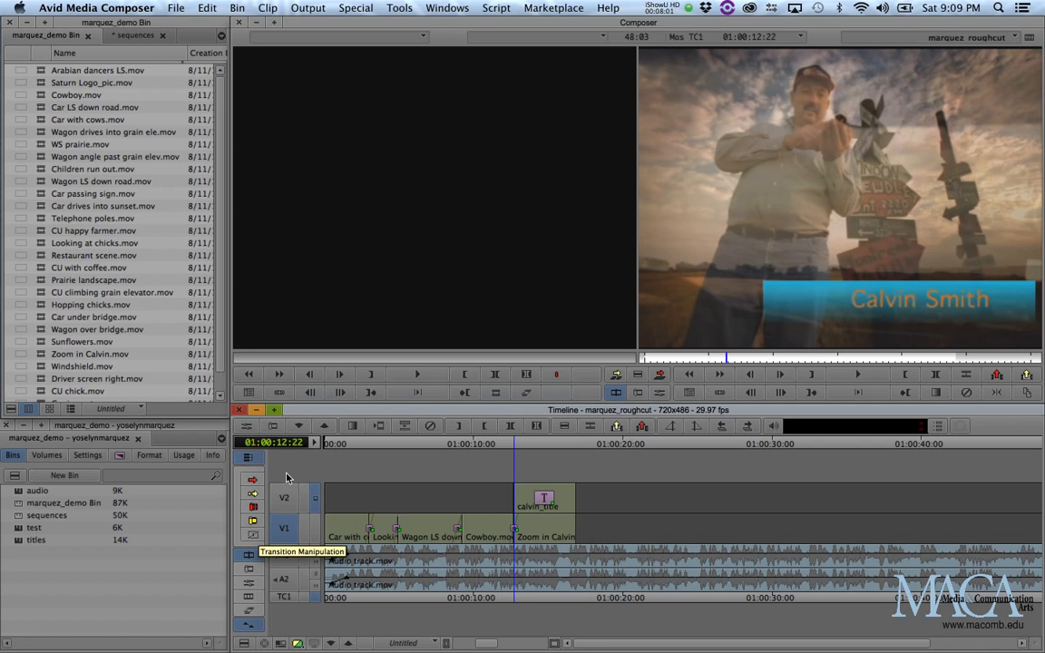
left_click(193, 429)
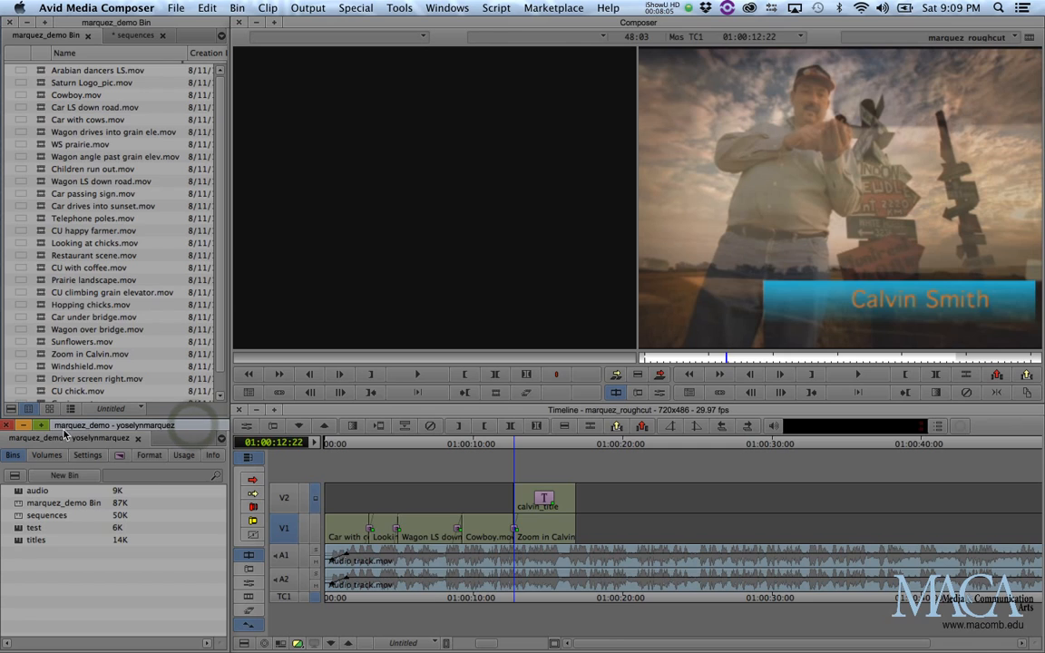
left_click(118, 461)
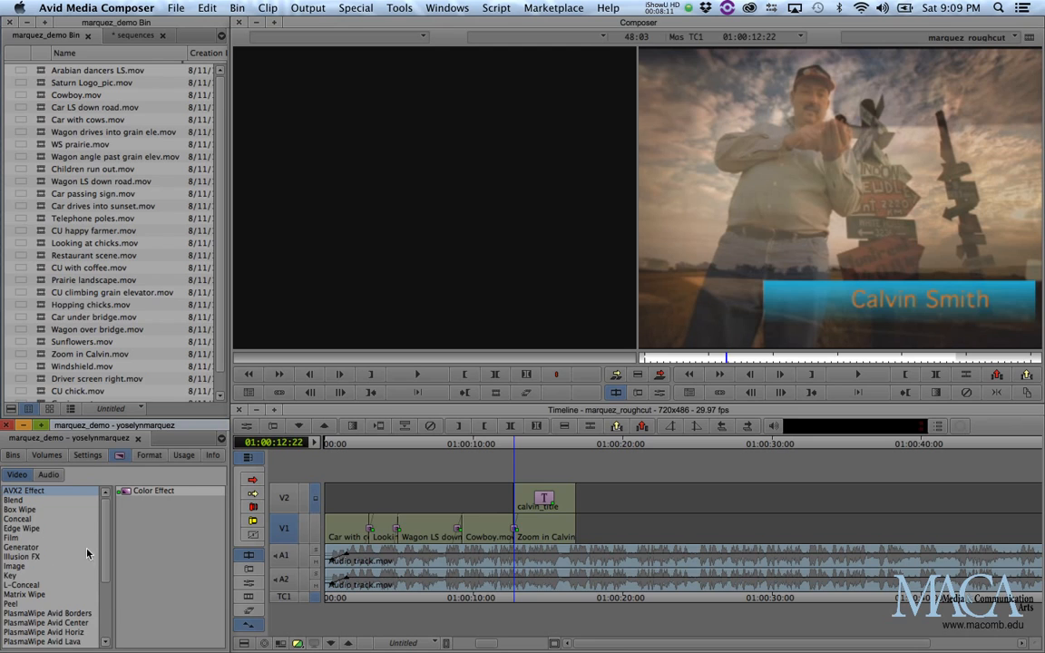
mouse_move(104, 523)
left_mouse_down()
mouse_move(93, 614)
mouse_move(101, 508)
left_mouse_up()
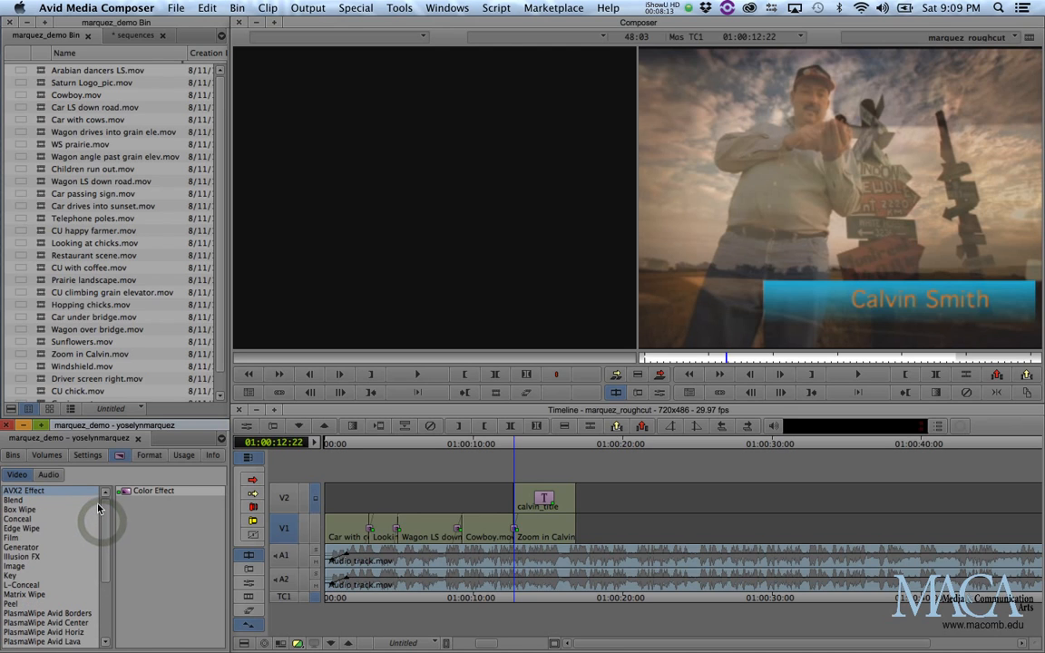